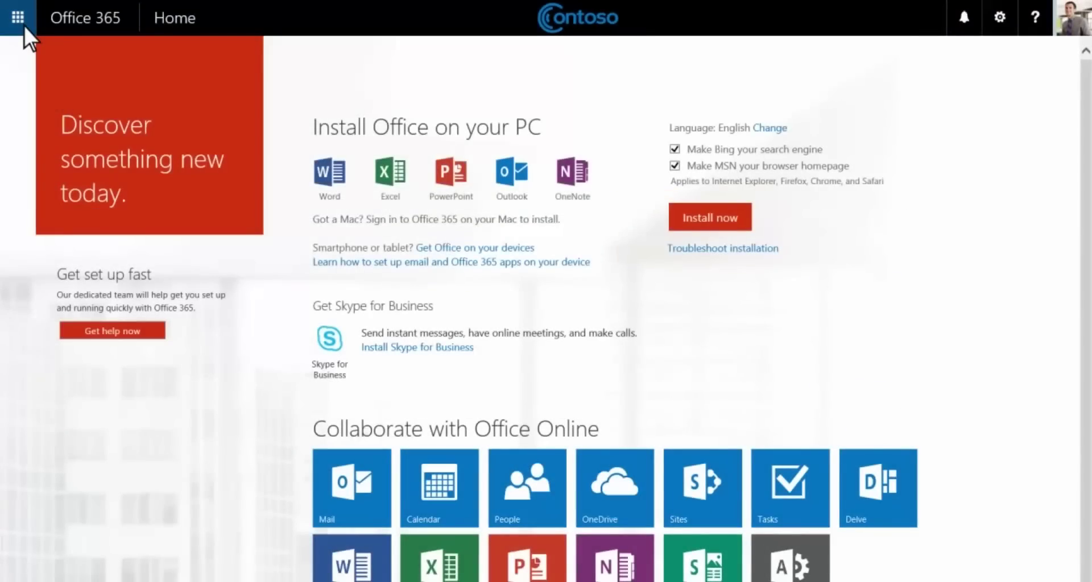
Open the Contoso team site from the app launcher's Sites page.
{"action": "left_click", "coordinate": [24, 25]}
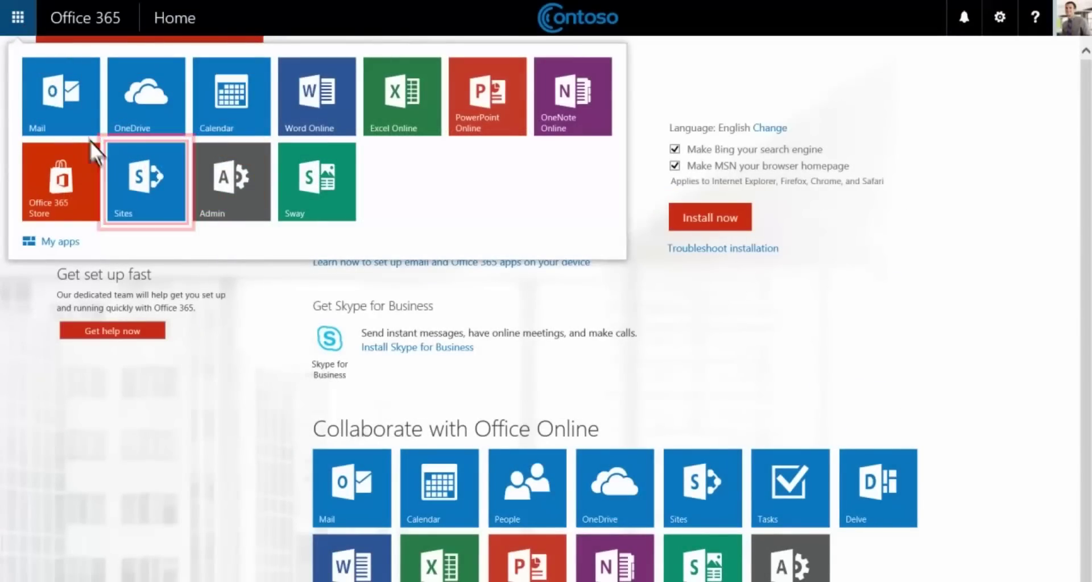
{"action": "left_click", "coordinate": [166, 208]}
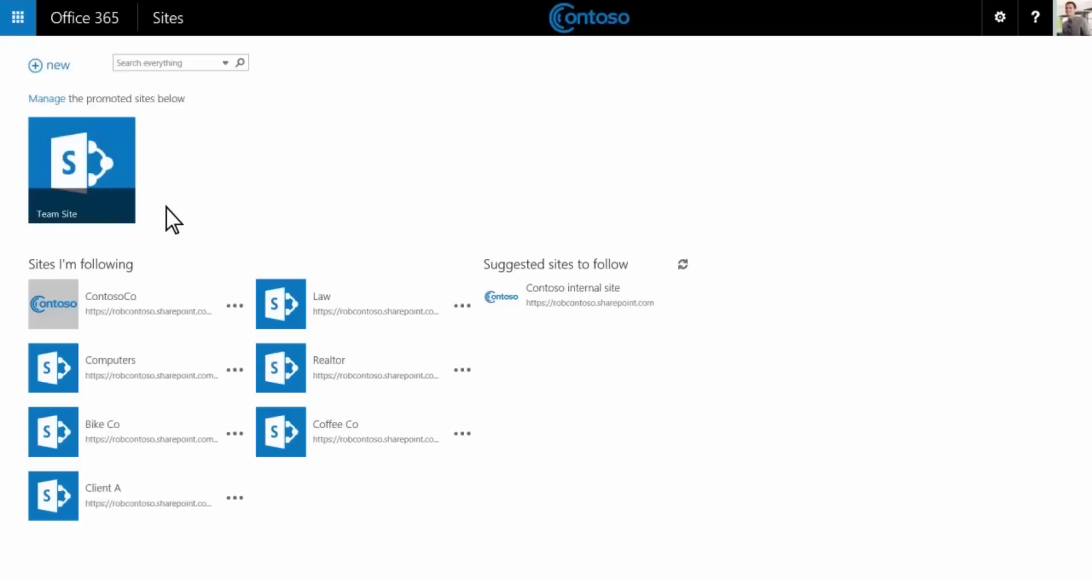
{"action": "left_click", "coordinate": [116, 203]}
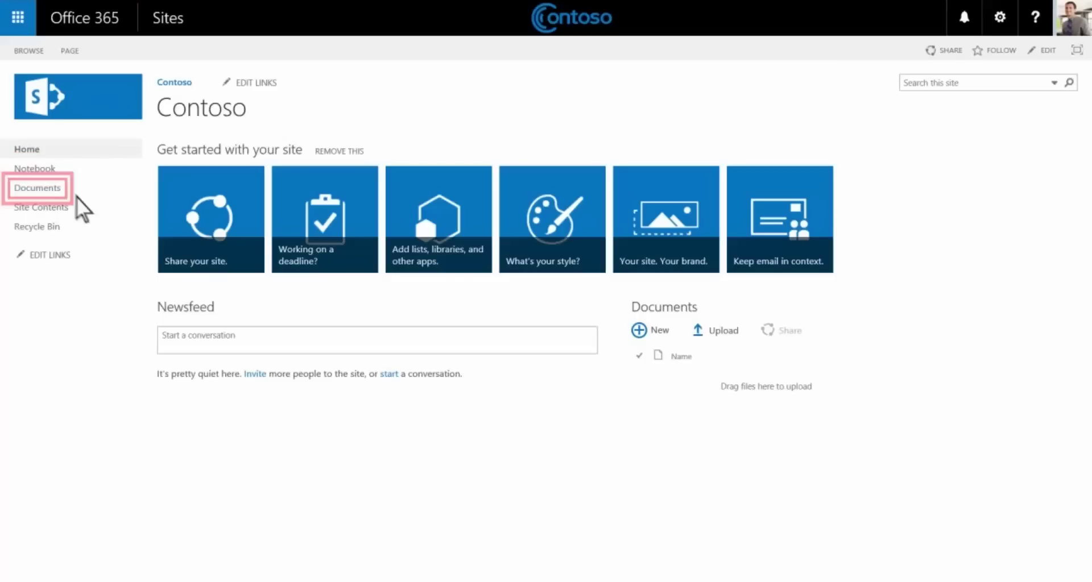
Open the Documents library and view the 2015 Pricing Guidelines details callout.
{"action": "left_click", "coordinate": [64, 189]}
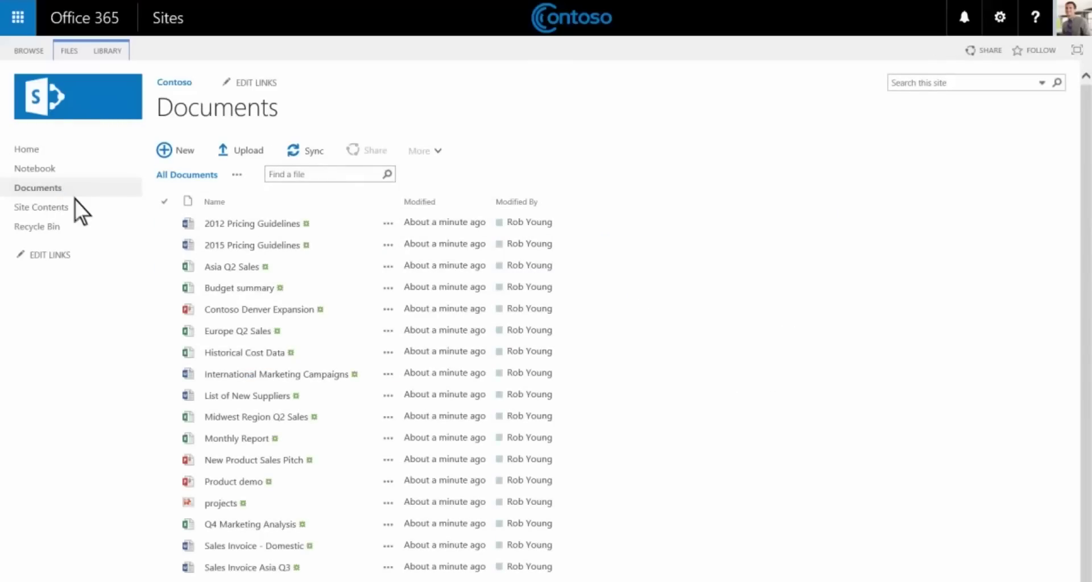
{"action": "left_click", "coordinate": [389, 245]}
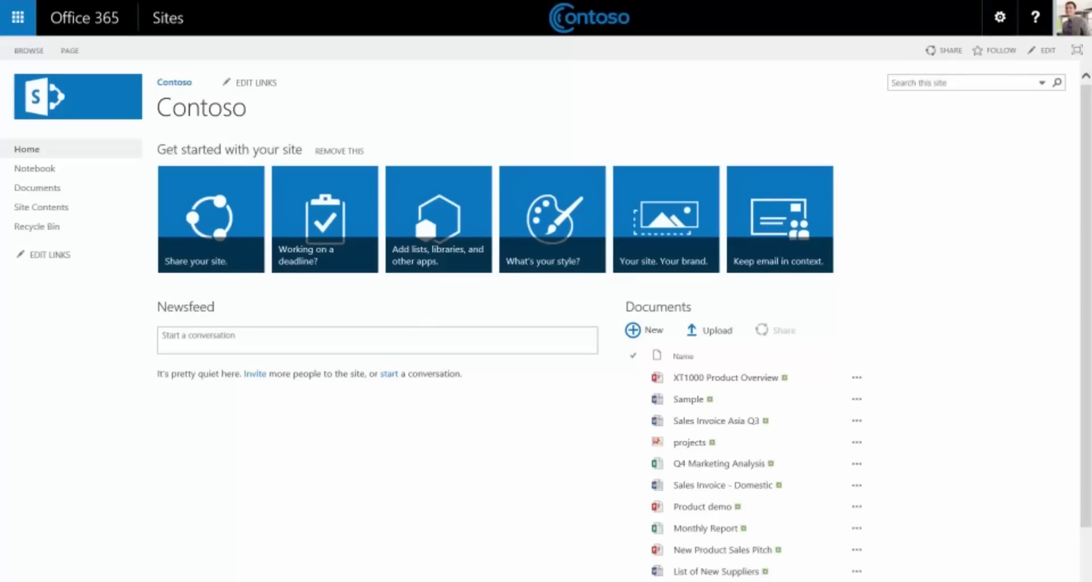
Create a new document library named 'Customer files'.
{"action": "left_click", "coordinate": [463, 264]}
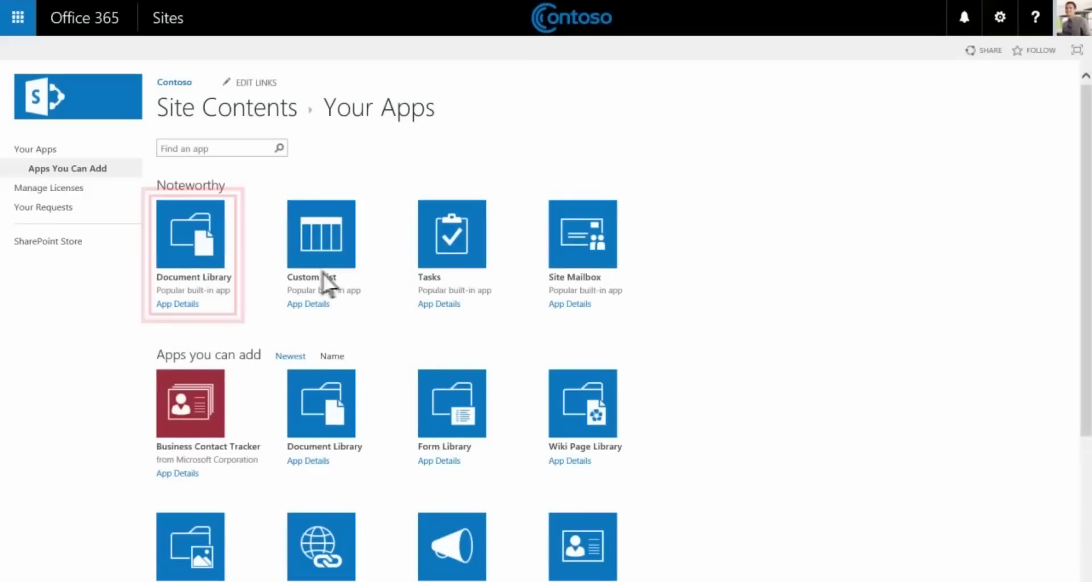
{"action": "left_click", "coordinate": [213, 262]}
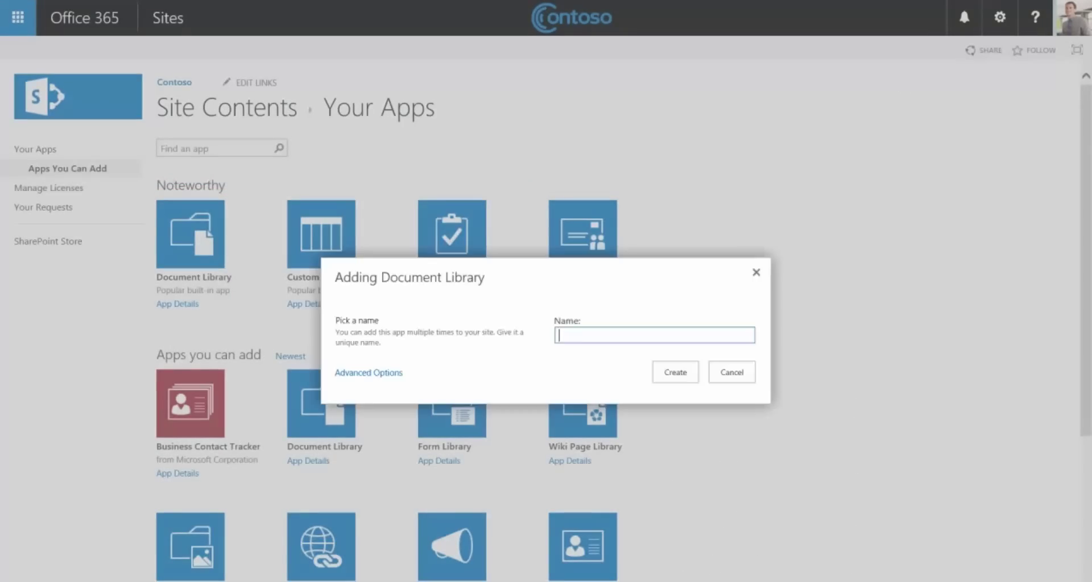
{"action": "type", "text": "Customer files"}
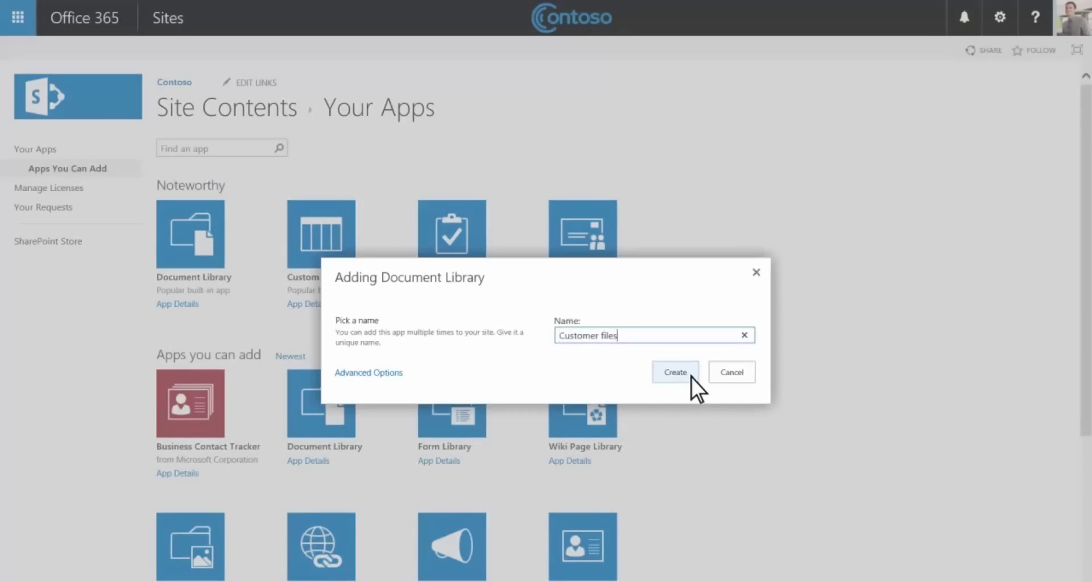
{"action": "left_click", "coordinate": [691, 377]}
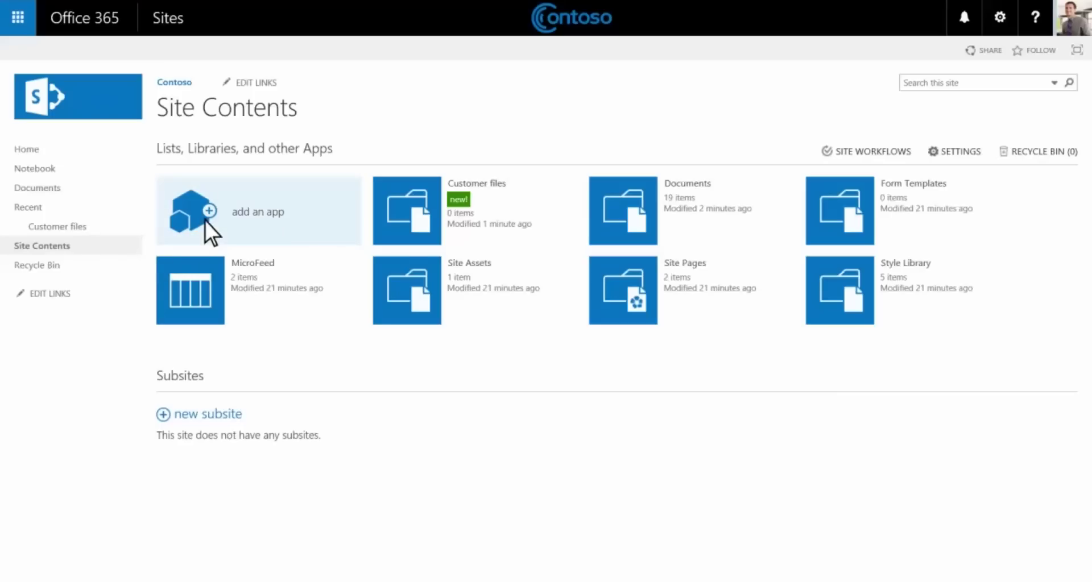
Add a Contacts app named 'Clients' and return to Site Contents.
{"action": "left_click", "coordinate": [205, 221]}
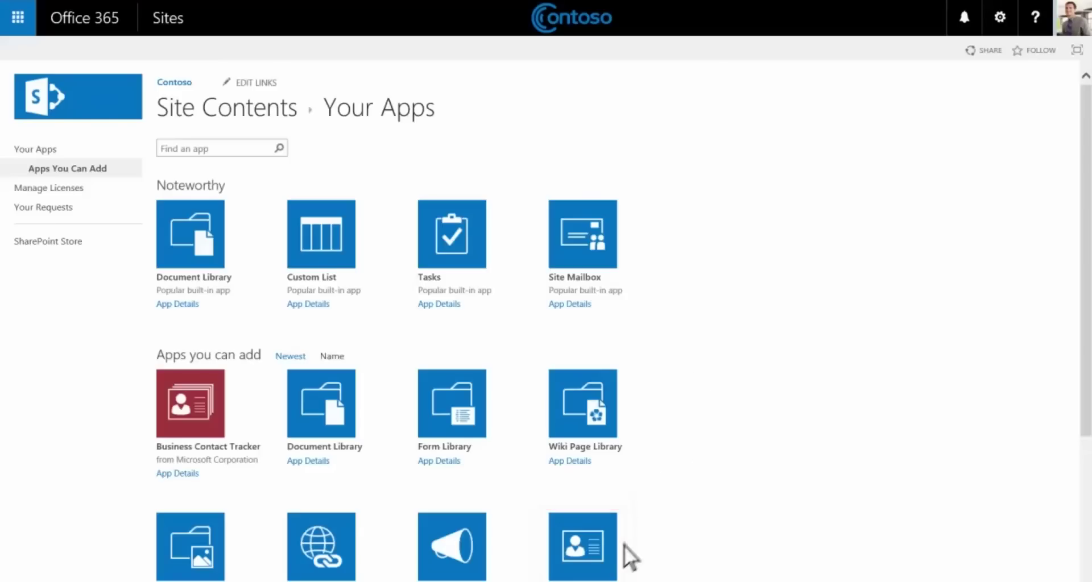
{"action": "left_click", "coordinate": [608, 565]}
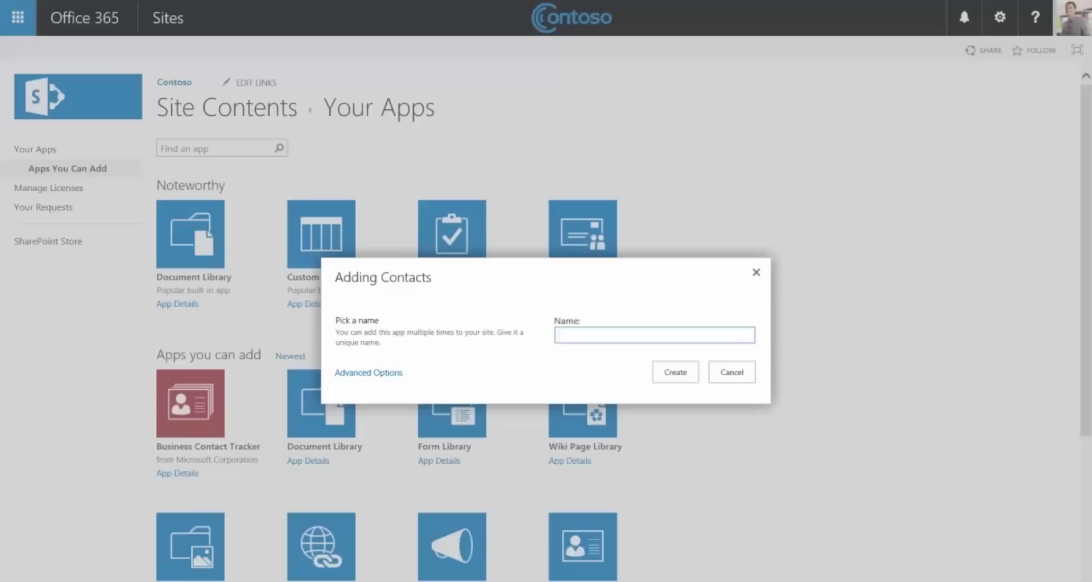
{"action": "type", "text": "Clients"}
{"action": "left_click", "coordinate": [690, 378]}
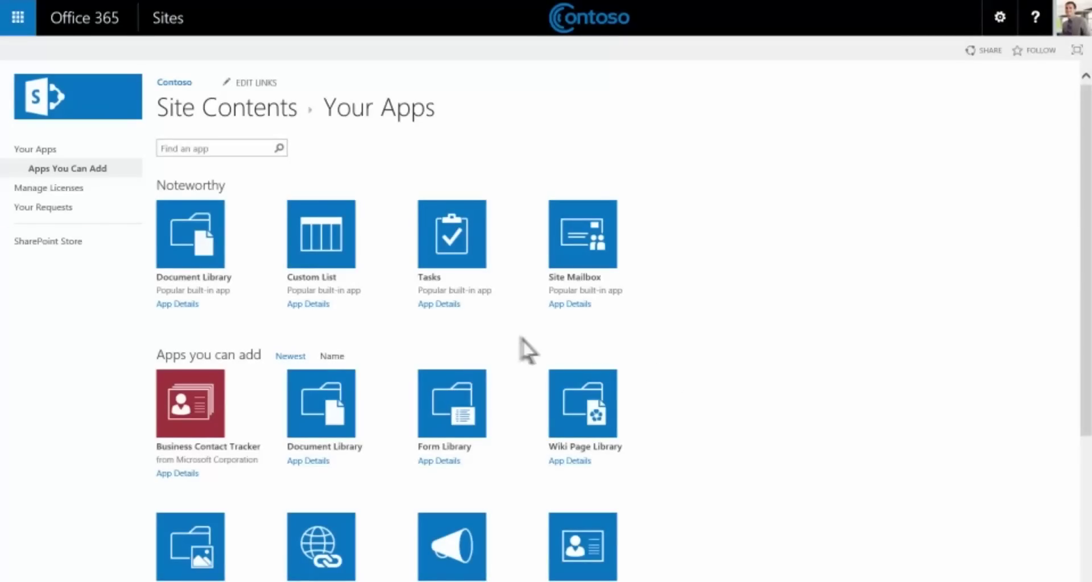
{"action": "left_click", "coordinate": [94, 240]}
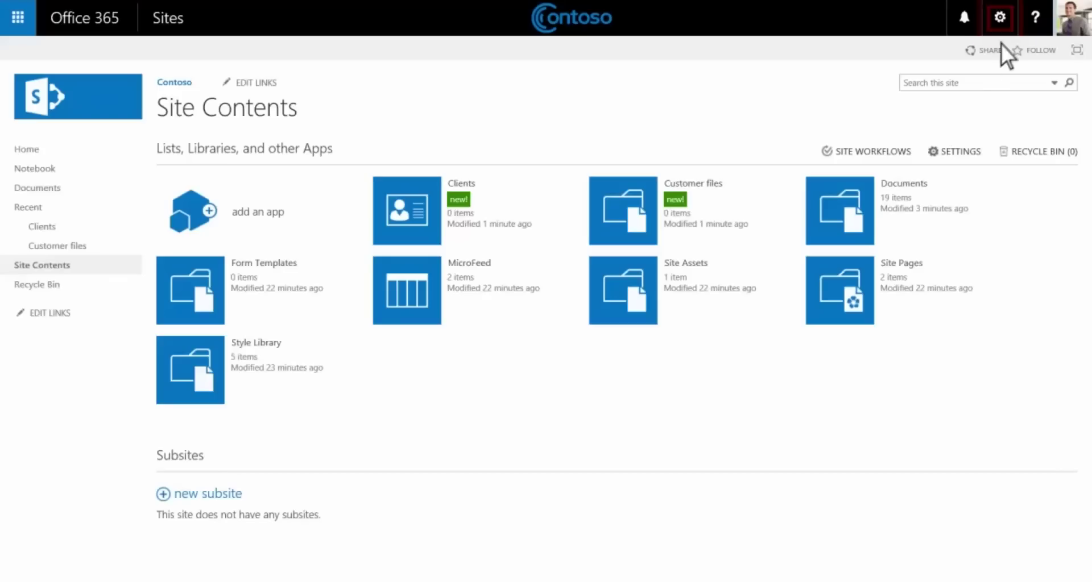
Set the site title to 'Contoso Team Site' and description 'Employee site for Contoso business'.
{"action": "left_click", "coordinate": [1008, 28]}
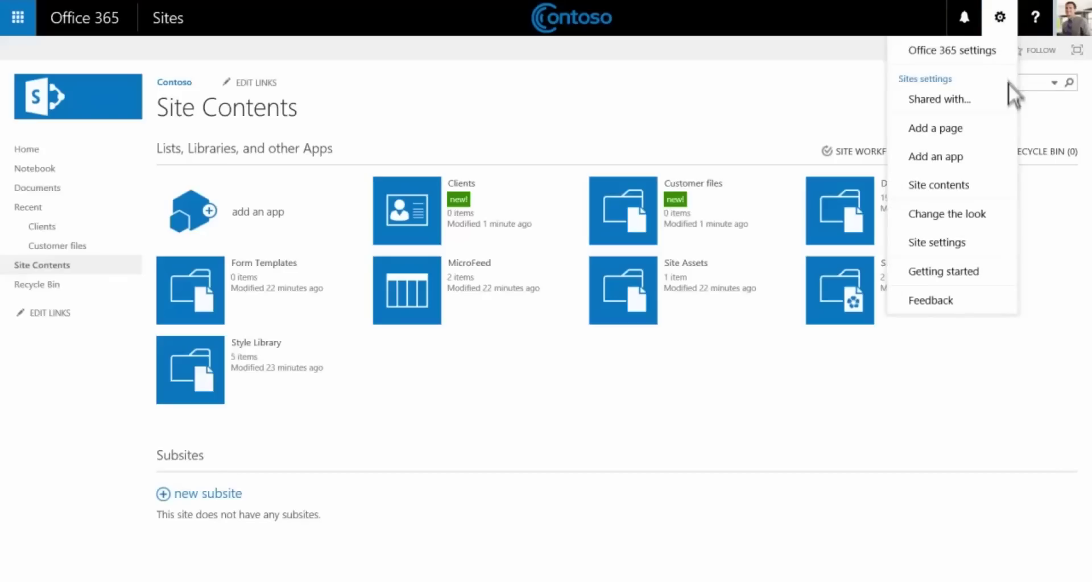
{"action": "left_click", "coordinate": [989, 239]}
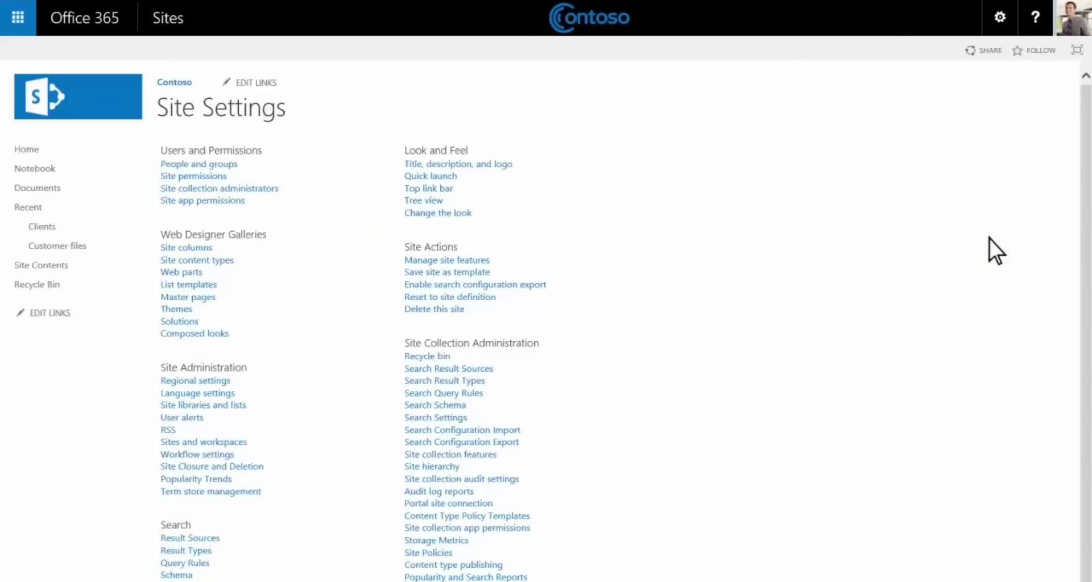
{"action": "left_click", "coordinate": [491, 166]}
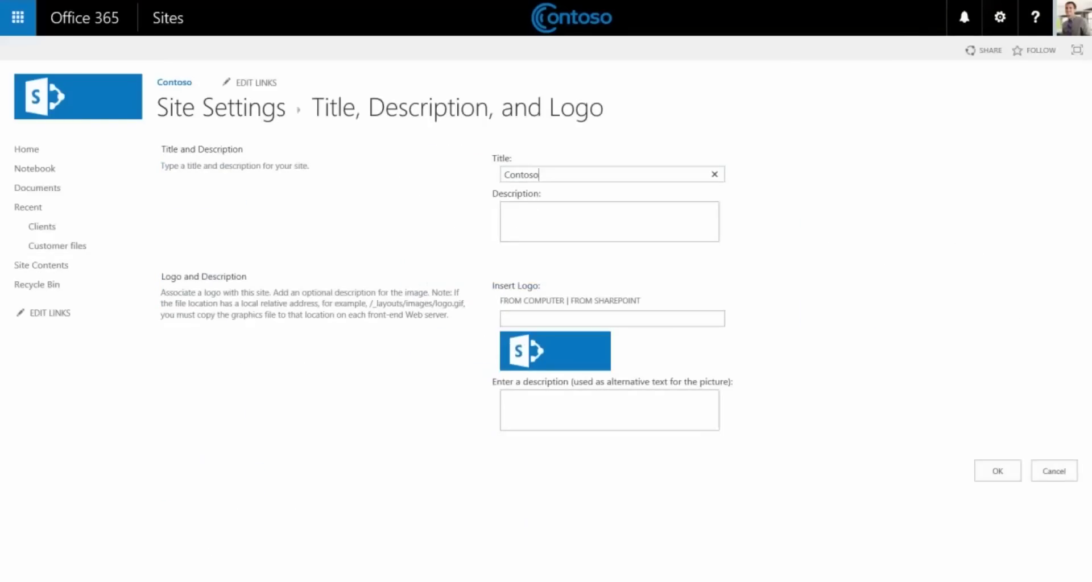
{"action": "type", "text": "Team Site"}
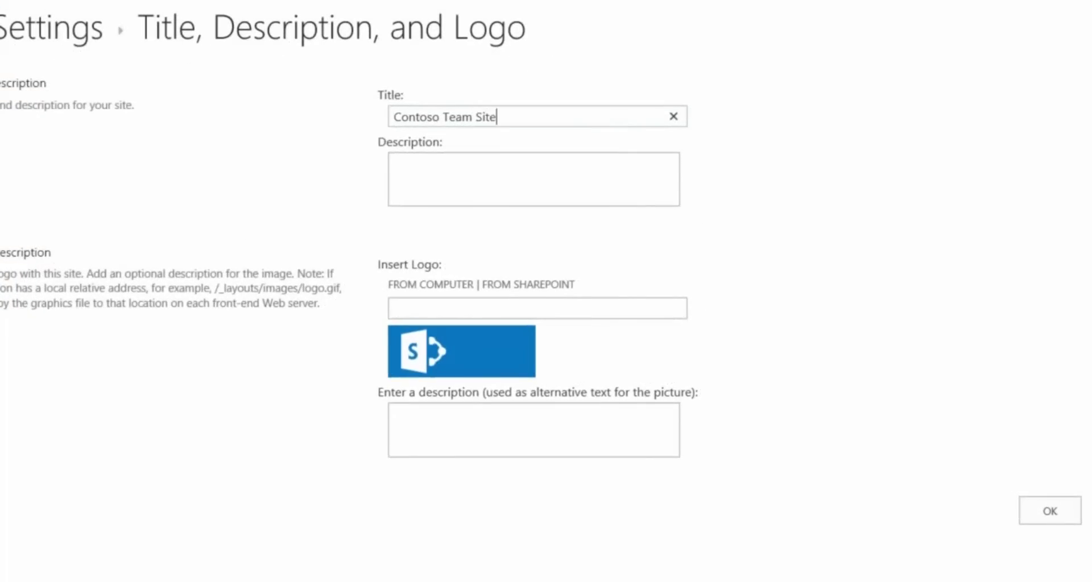
{"action": "left_click", "coordinate": [394, 164]}
{"action": "type", "text": "Employee site"}
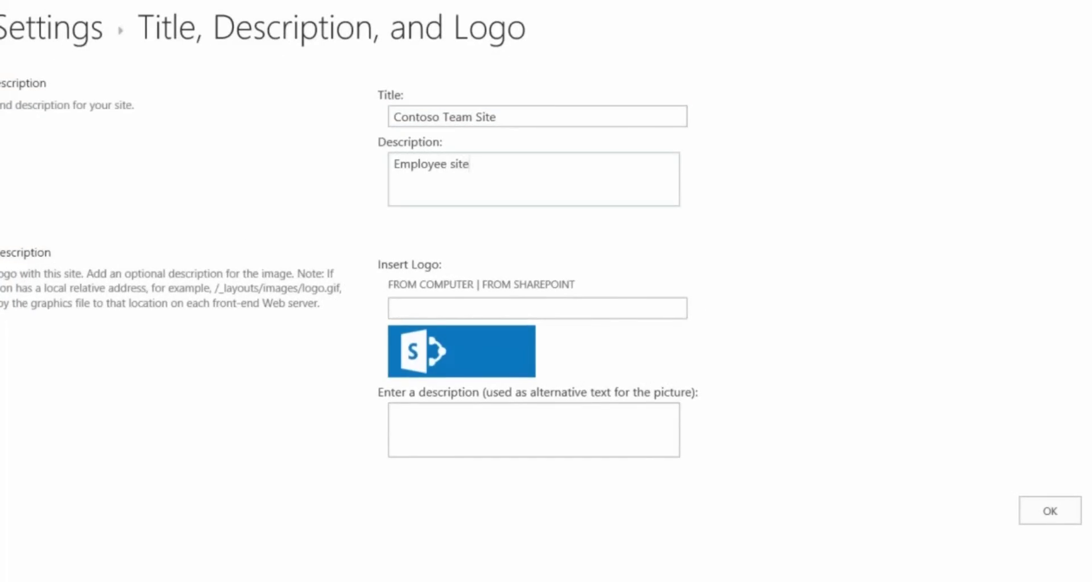
{"action": "type", "text": " for Contoso busines"}
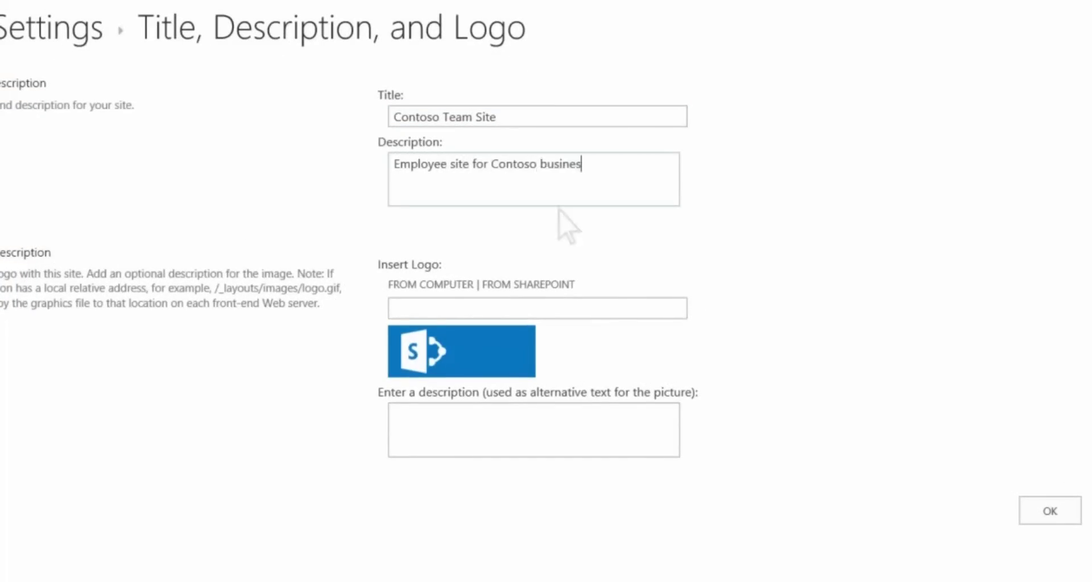
{"action": "type", "text": "s"}
Upload contoso.png from the computer as the site logo and save the settings.
{"action": "left_click", "coordinate": [450, 286]}
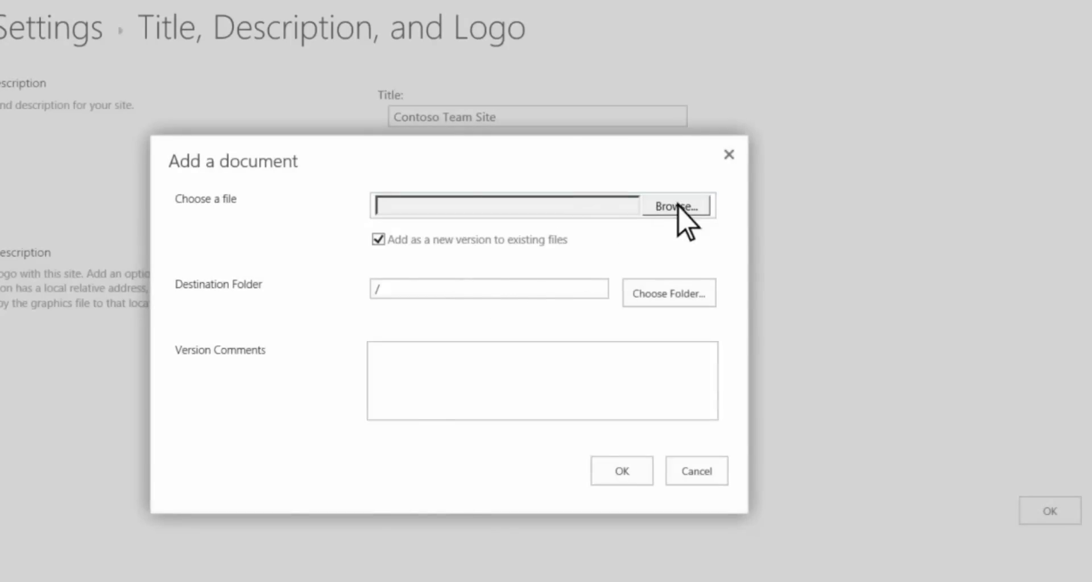
{"action": "left_click", "coordinate": [679, 208]}
{"action": "double_click", "coordinate": [842, 358]}
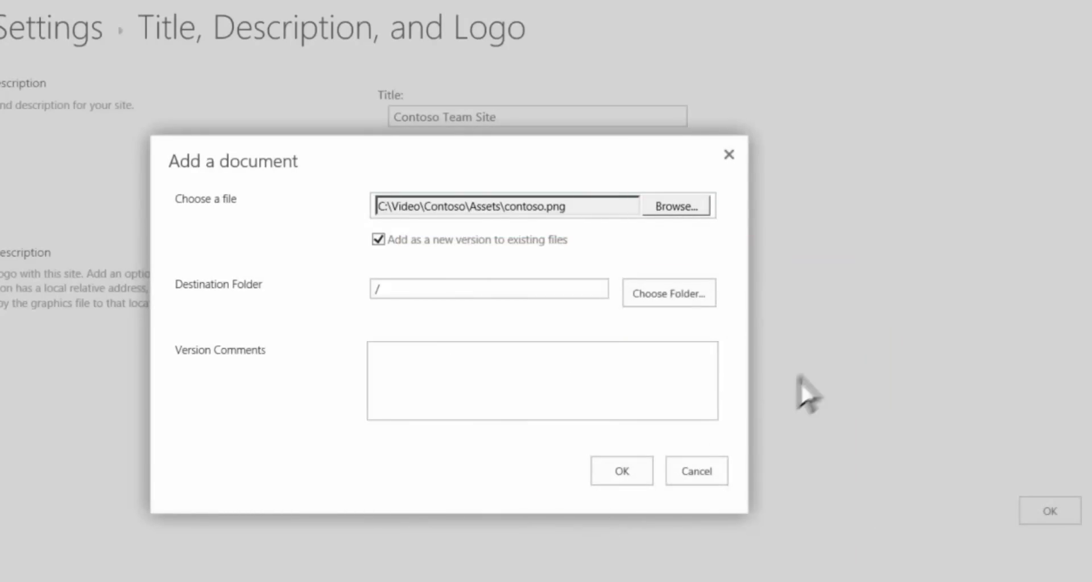
{"action": "left_click", "coordinate": [643, 471]}
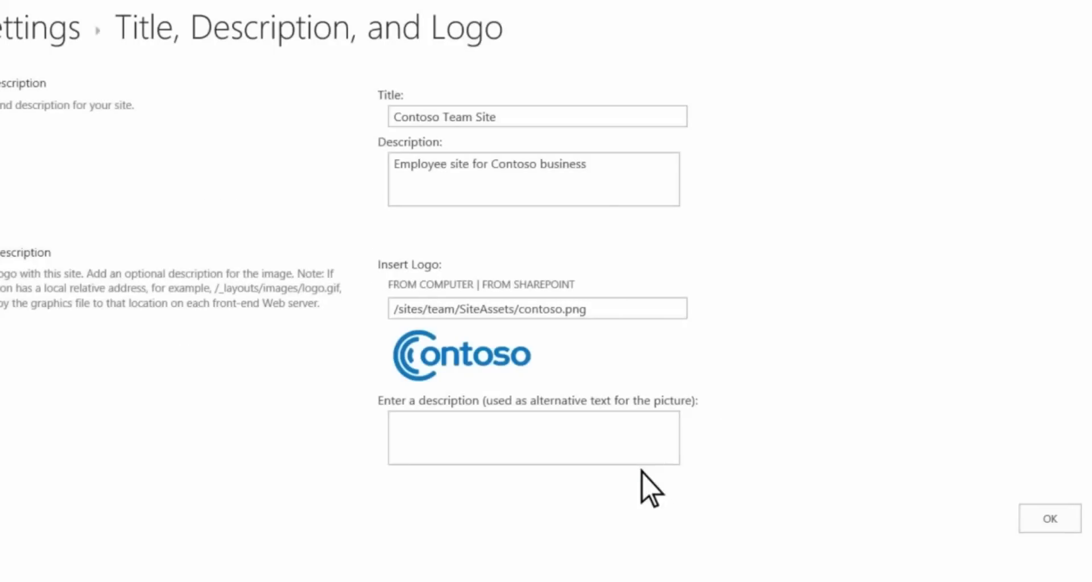
{"action": "left_click", "coordinate": [1071, 524]}
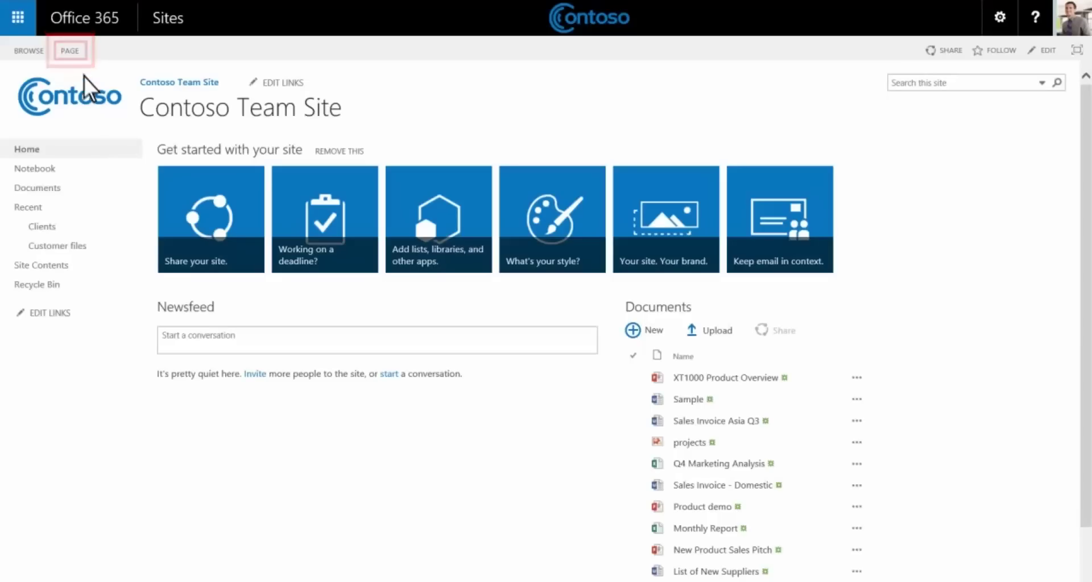
Edit the home page and switch it to the Three columns with header and footer layout.
{"action": "left_click", "coordinate": [79, 54]}
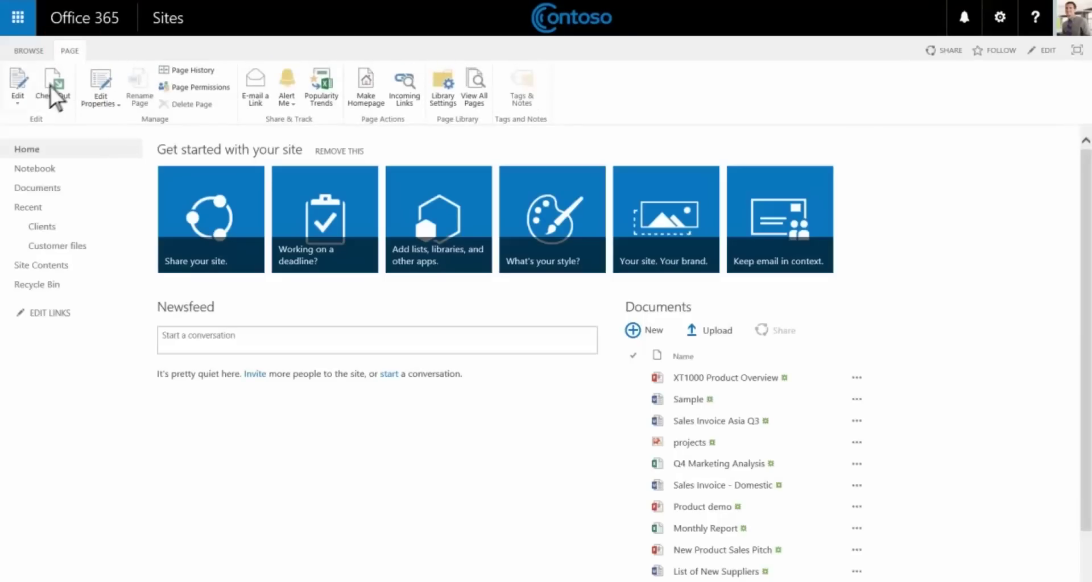
{"action": "left_click", "coordinate": [25, 98]}
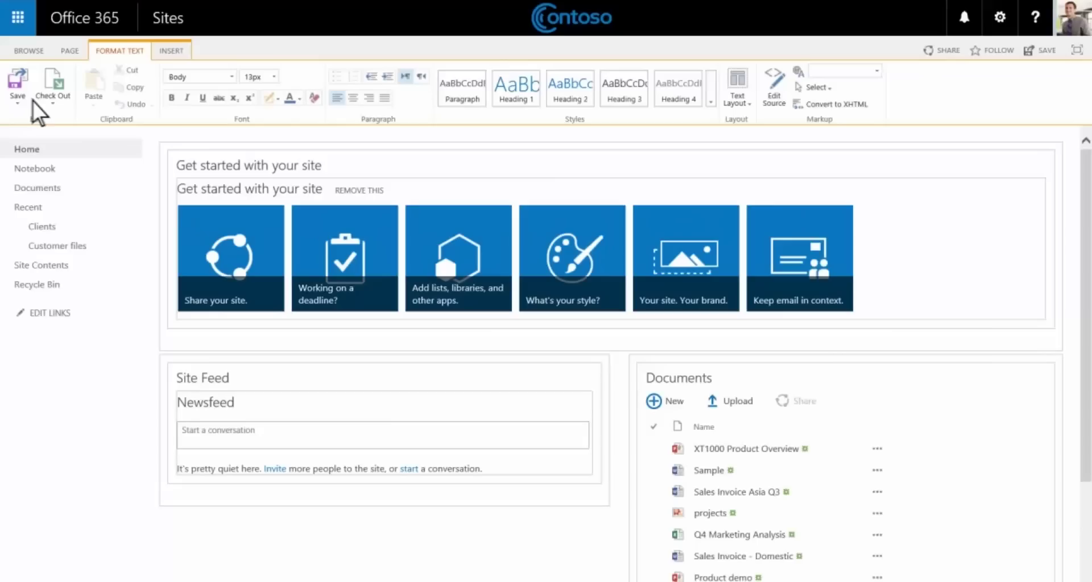
{"action": "left_click", "coordinate": [742, 100]}
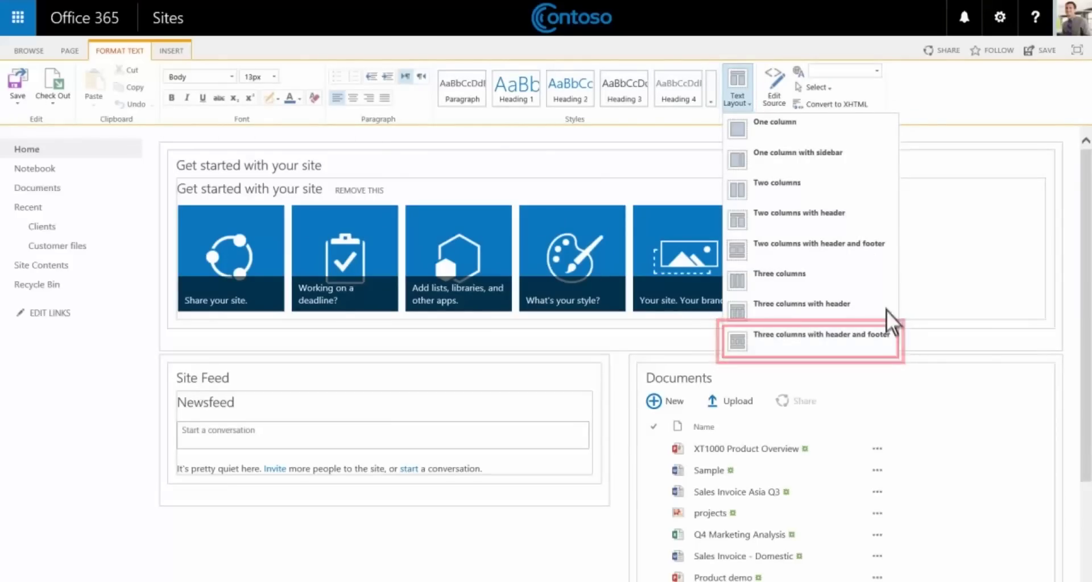
{"action": "left_click", "coordinate": [885, 351]}
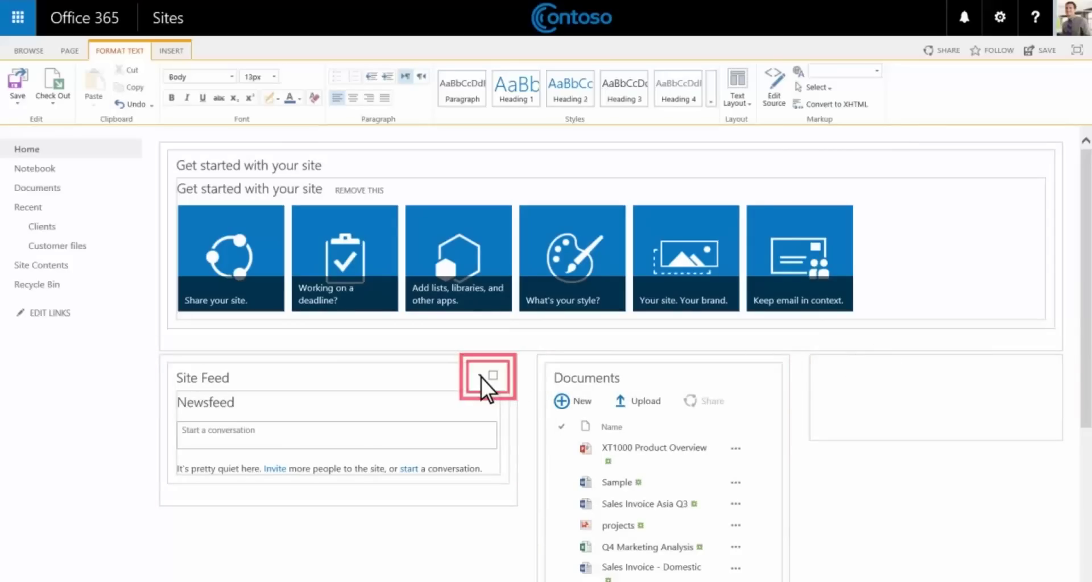
Remove Site Feed and Get started, then add Heading 1 'Welcome to the Contoso internal site'.
{"action": "left_click", "coordinate": [483, 377]}
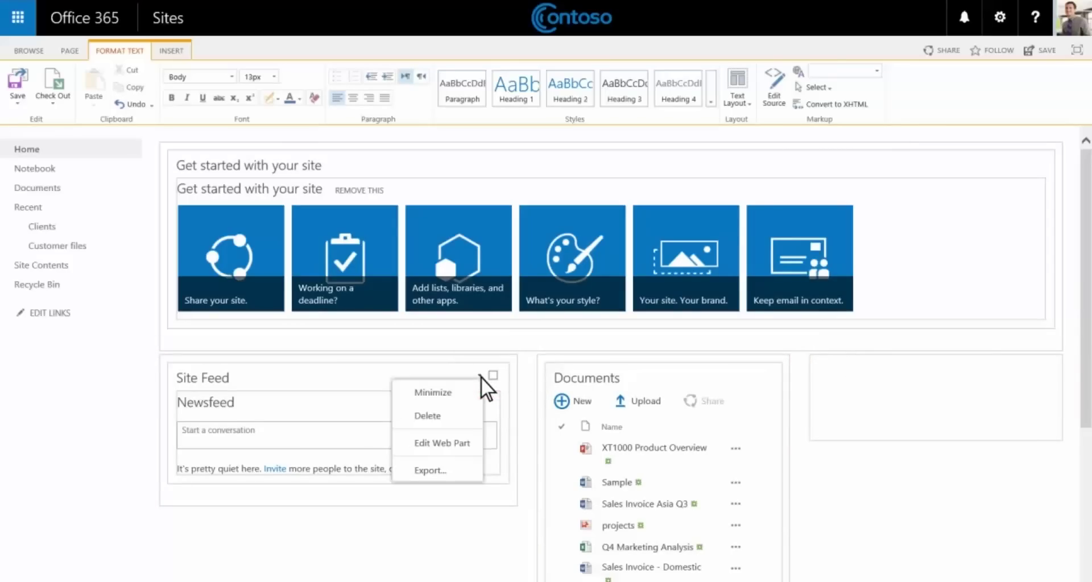
{"action": "left_click", "coordinate": [455, 416]}
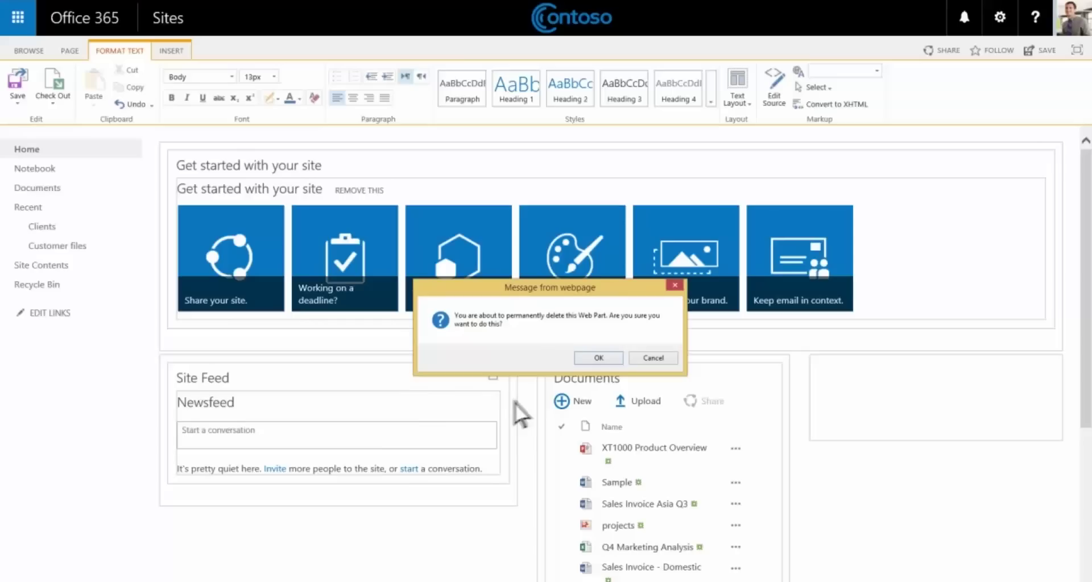
{"action": "left_click", "coordinate": [599, 357]}
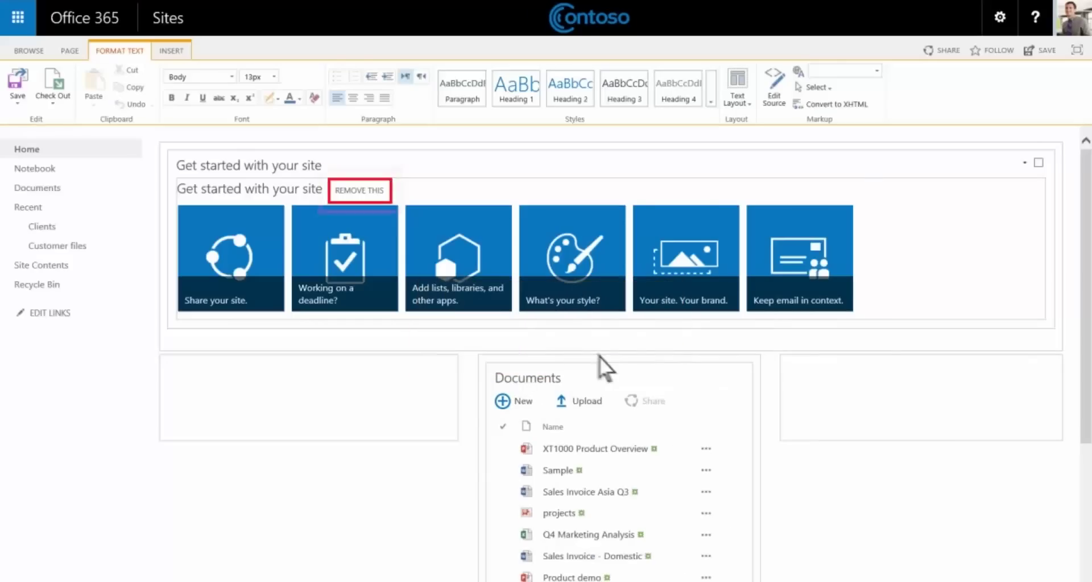
{"action": "left_click", "coordinate": [371, 191]}
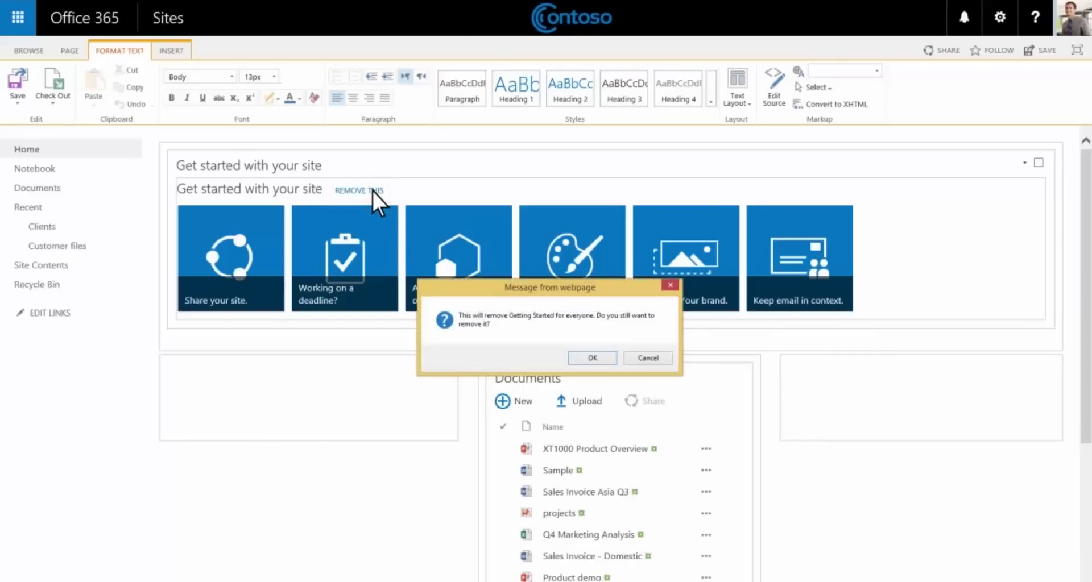
{"action": "left_click", "coordinate": [604, 358]}
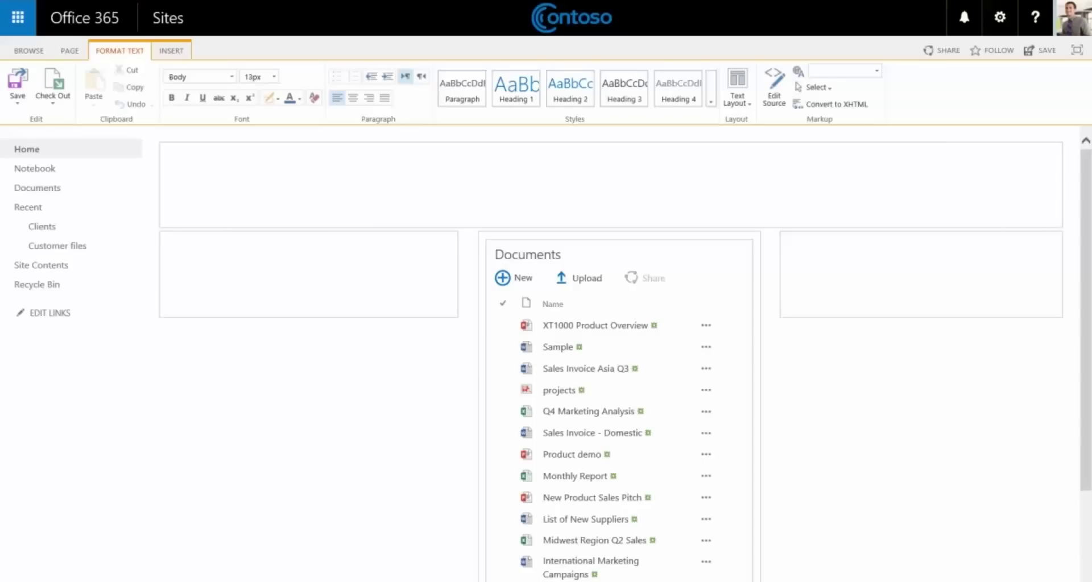
{"action": "type", "text": "Welcome "}
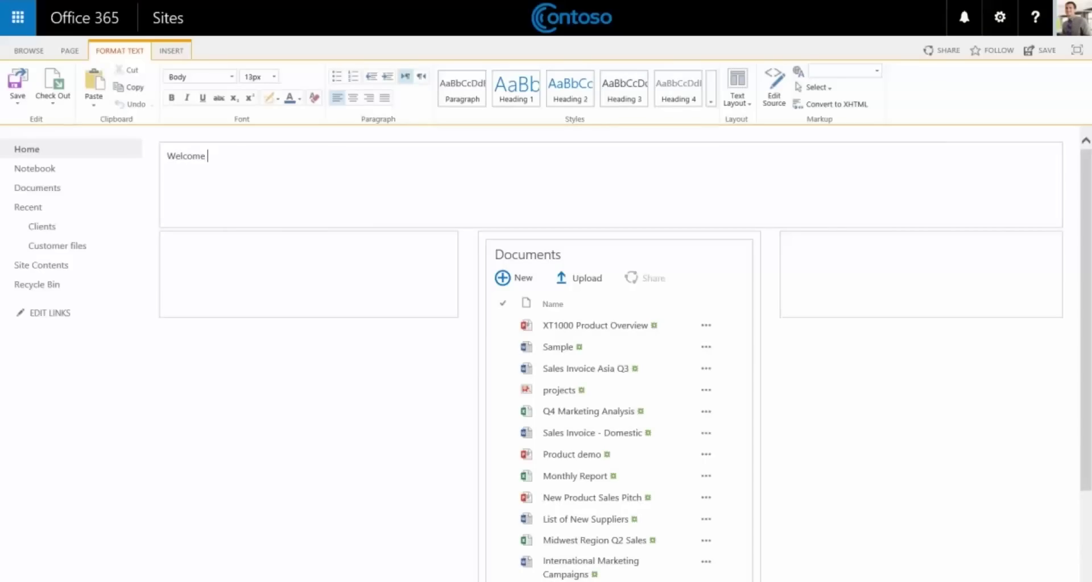
{"action": "type", "text": "to the Contoso internal site"}
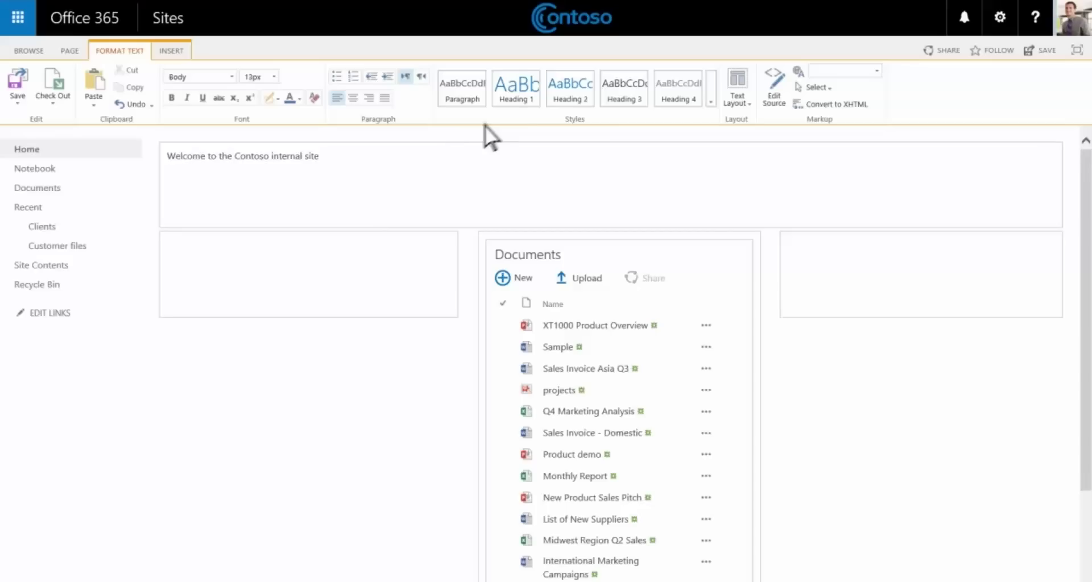
{"action": "left_click", "coordinate": [521, 98]}
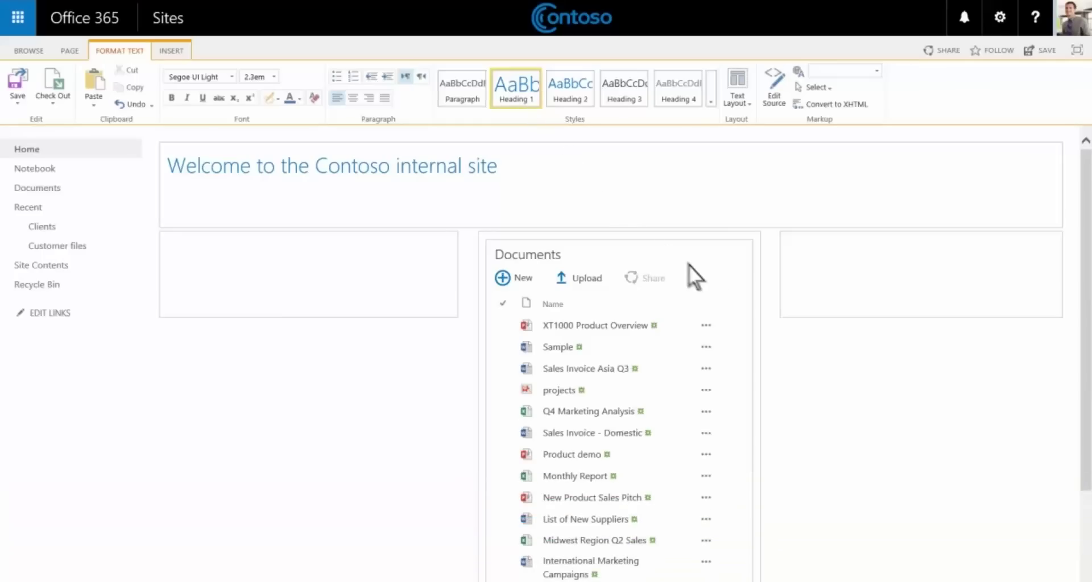
Move the Documents web part from the middle column into the left column.
{"action": "left_click", "coordinate": [738, 254]}
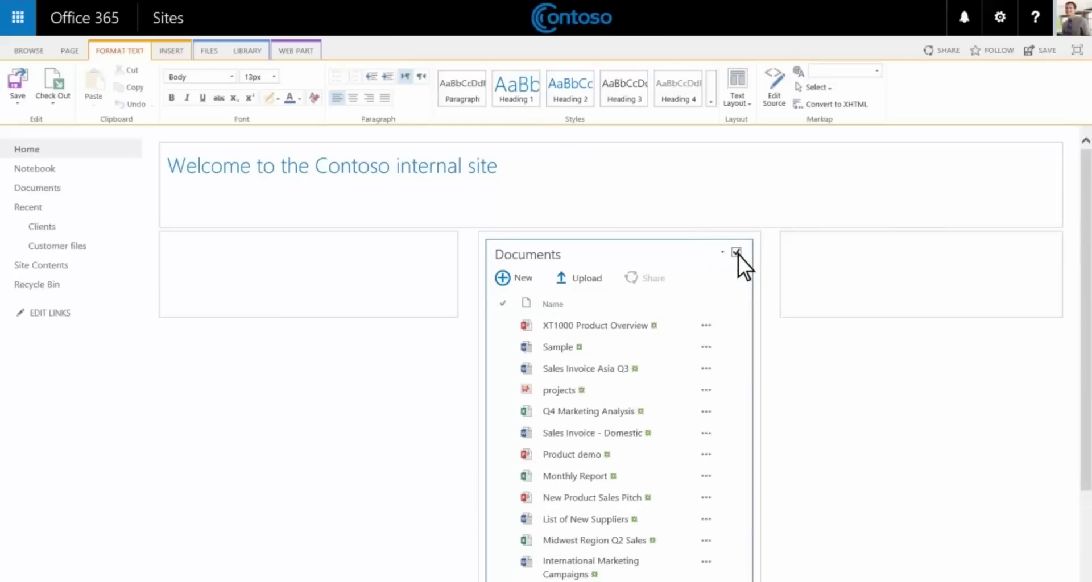
{"action": "left_click_drag", "start_coordinate": [735, 255], "coordinate": [421, 256]}
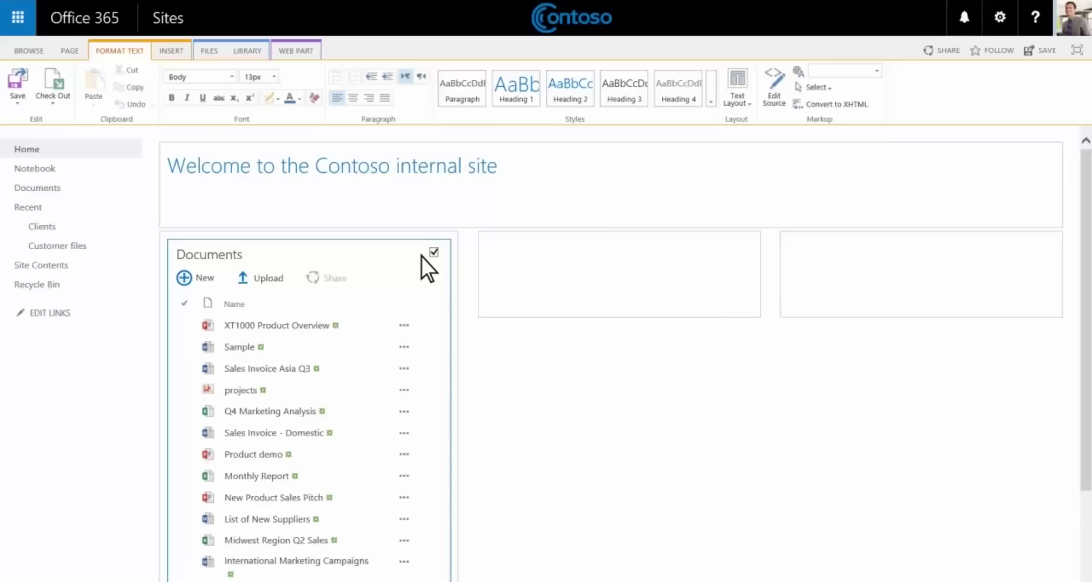
Add Heading 3 'Individual storage' in the middle column with three team members' documents lines.
{"action": "left_click", "coordinate": [483, 250]}
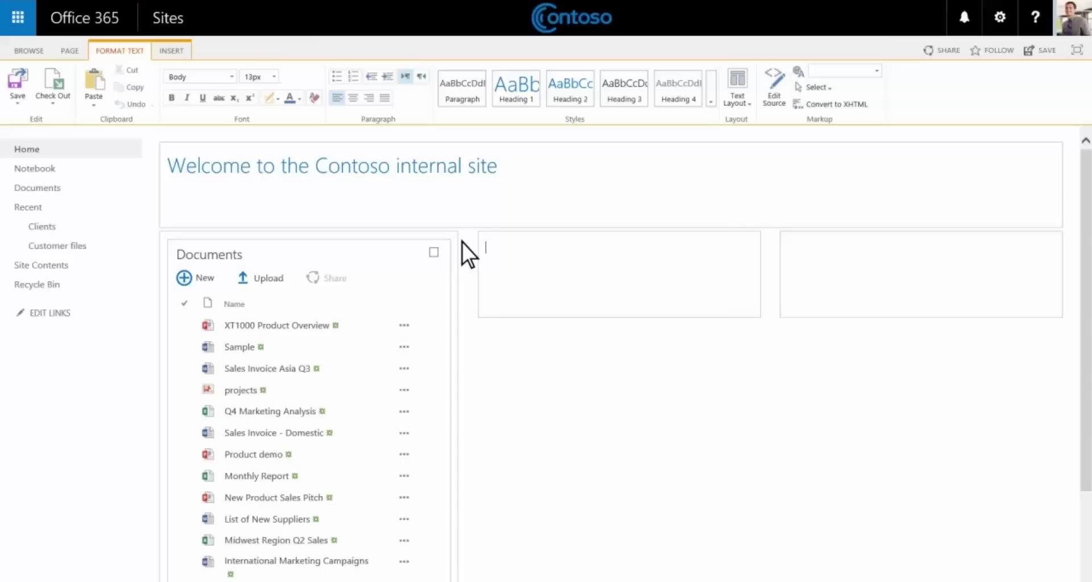
{"action": "type", "text": "Individual storage"}
{"action": "key", "text": "ctrl+alt+3"}
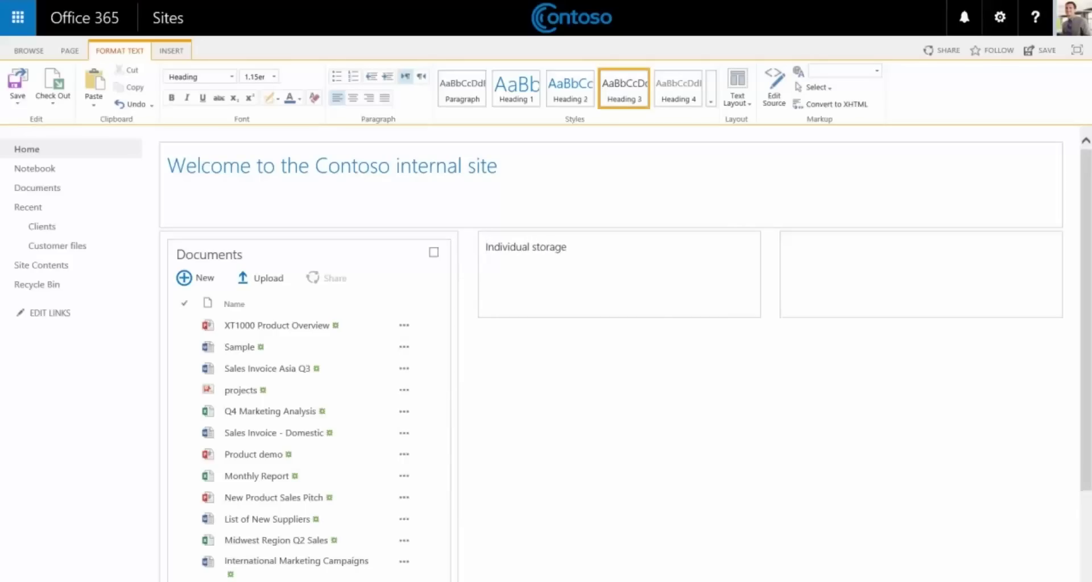
{"action": "key", "text": "Return"}
{"action": "type", "text": "Rob's documents"}
{"action": "key", "text": "Return"}
{"action": "type", "text": "Molly"}
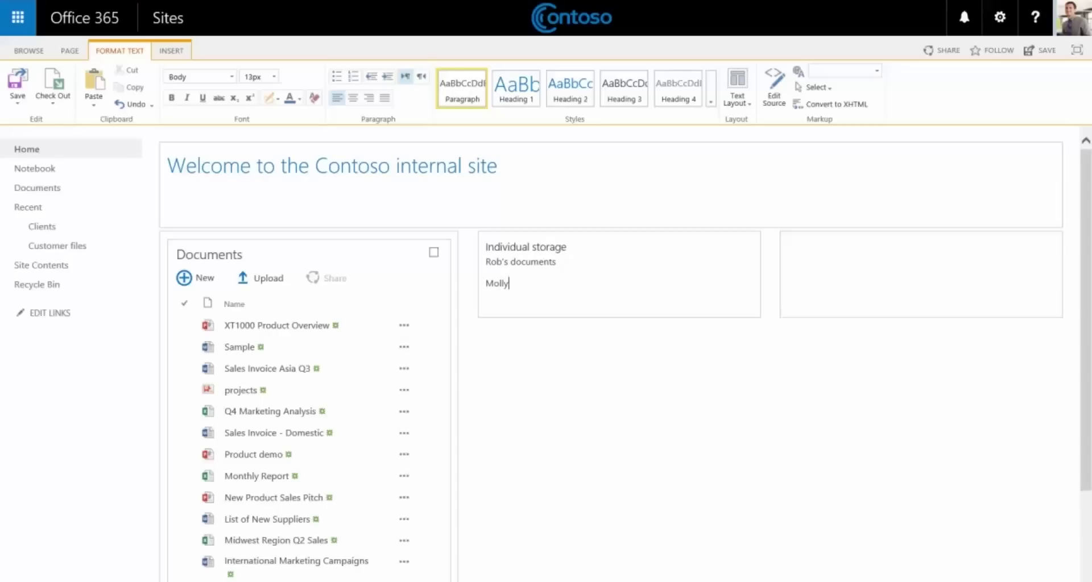
{"action": "type", "text": "'s documents"}
{"action": "key", "text": "Return"}
{"action": "type", "text": "Jakob's documents"}
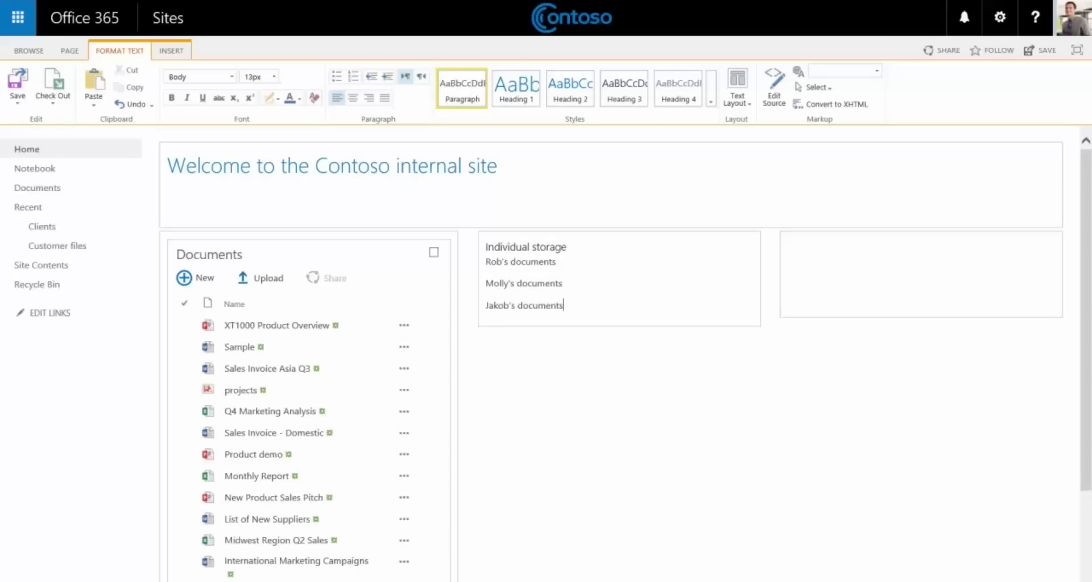
{"action": "key", "text": "Home"}
{"action": "key", "text": "Return"}
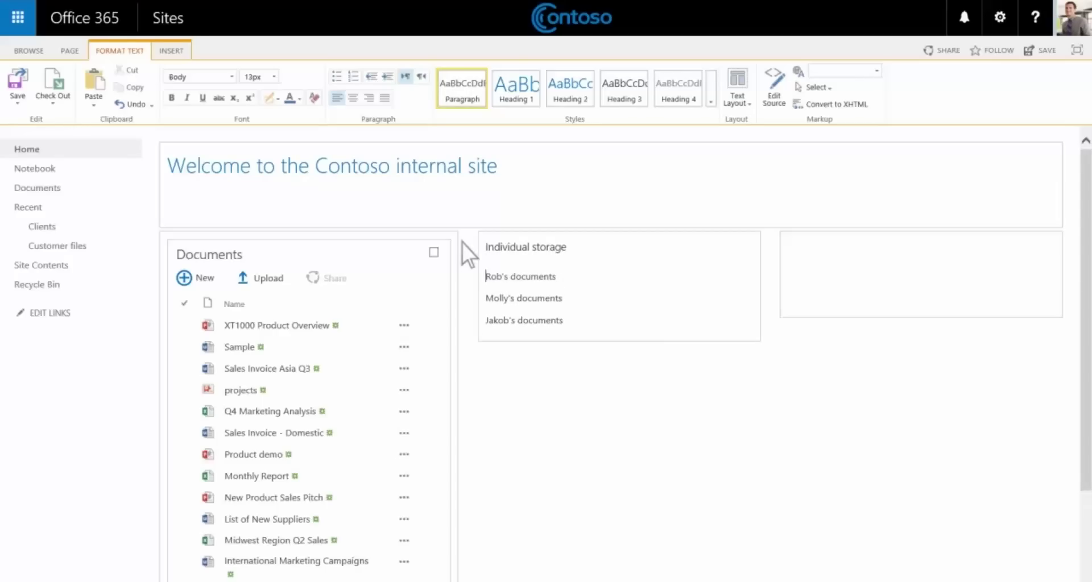
{"action": "key", "text": "shift+End"}
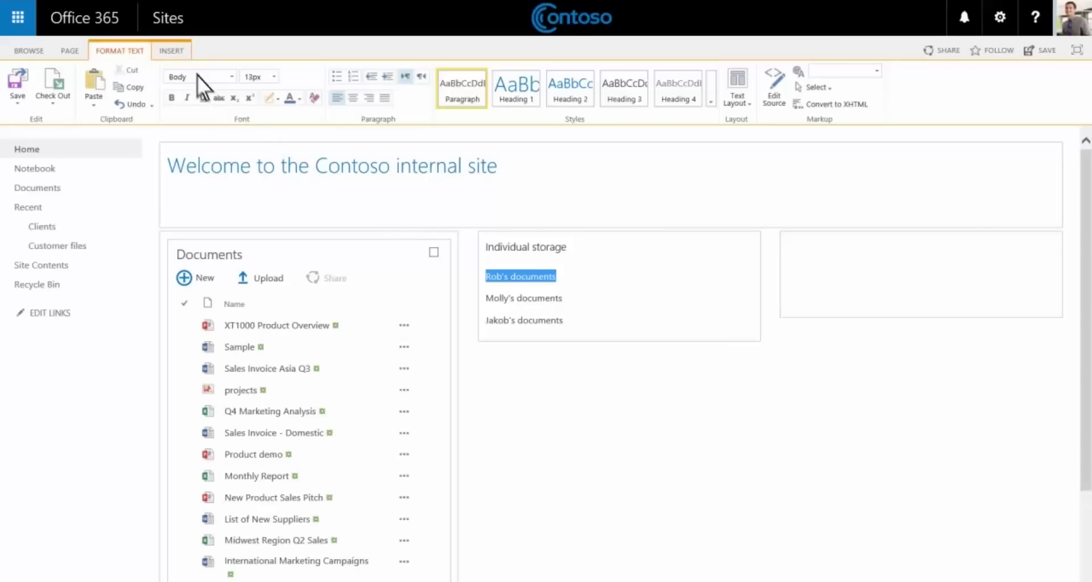
Link the first documents line to its personal storage web address via Insert Link From Address.
{"action": "left_click", "coordinate": [182, 51]}
{"action": "left_click", "coordinate": [139, 103]}
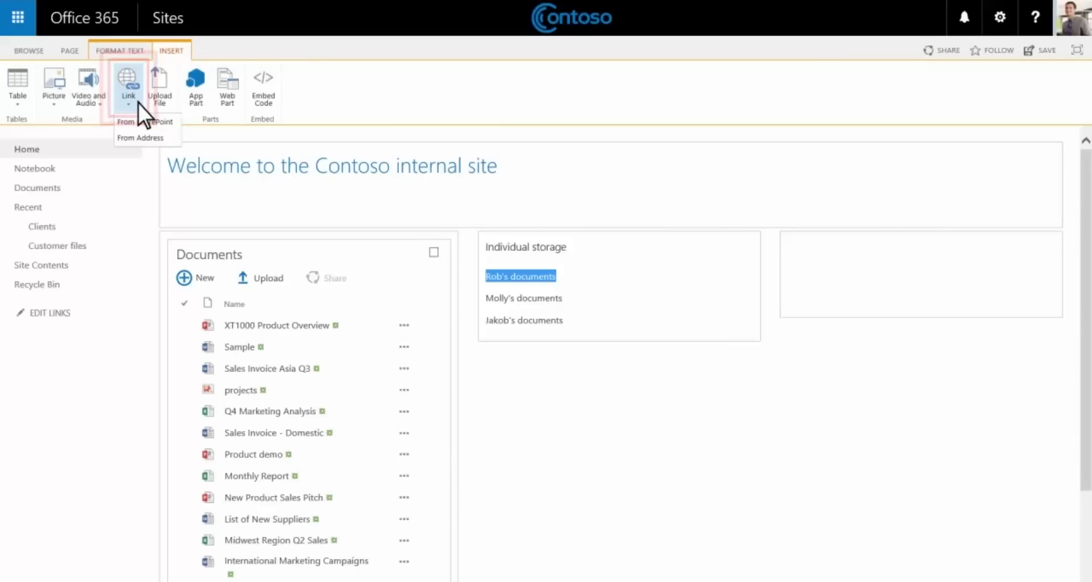
{"action": "left_click", "coordinate": [172, 137]}
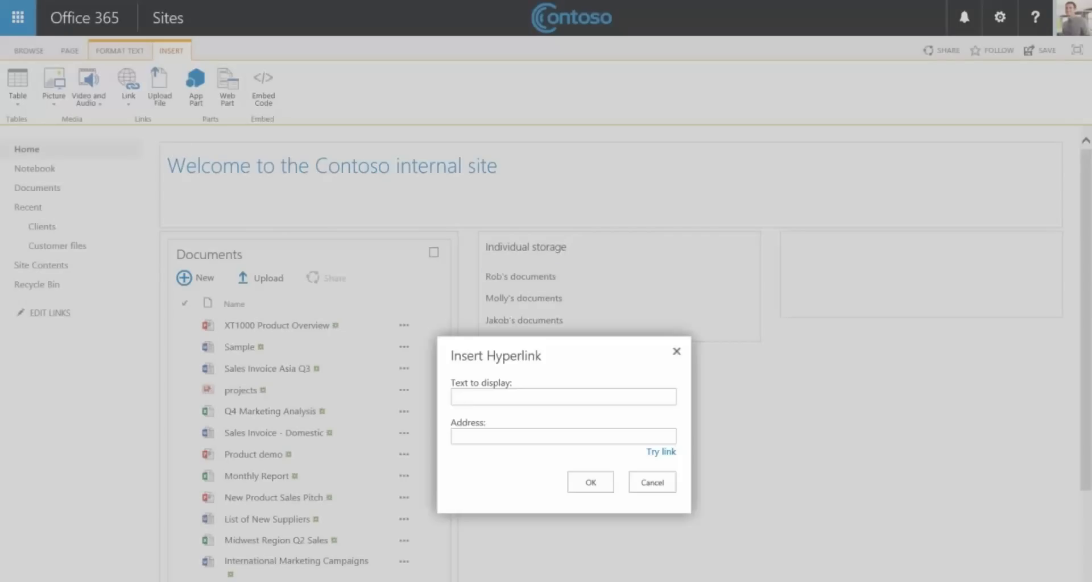
{"action": "type", "text": "Rob's documents"}
{"action": "key", "text": "Tab"}
{"action": "type", "text": "https://contoso-my.sharepoint.com/personal/rob_contoso_com"}
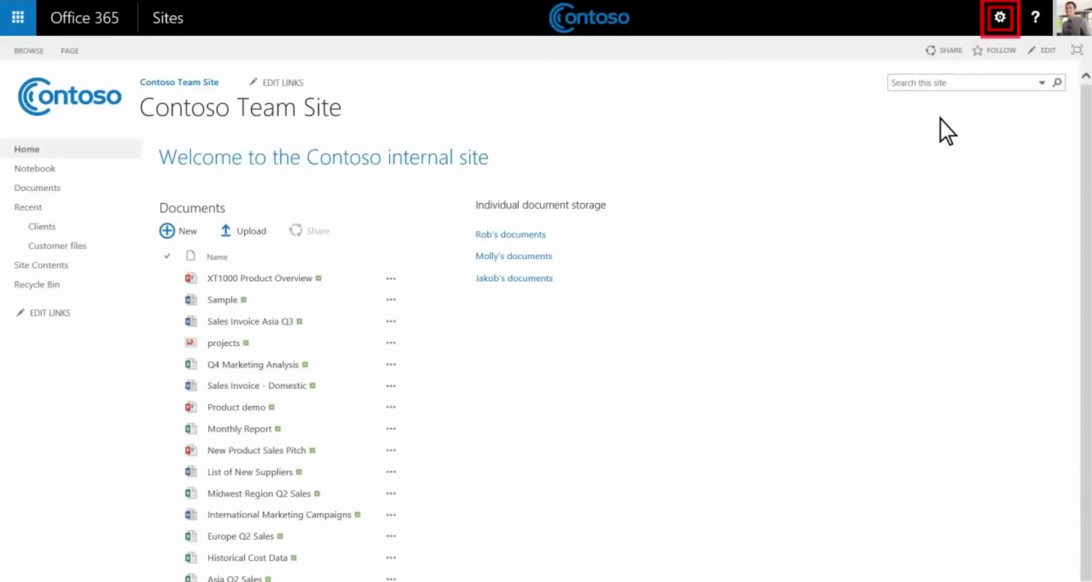
Add a new Promoted Links app to the site named 'Top tasks'.
{"action": "left_click", "coordinate": [1007, 28]}
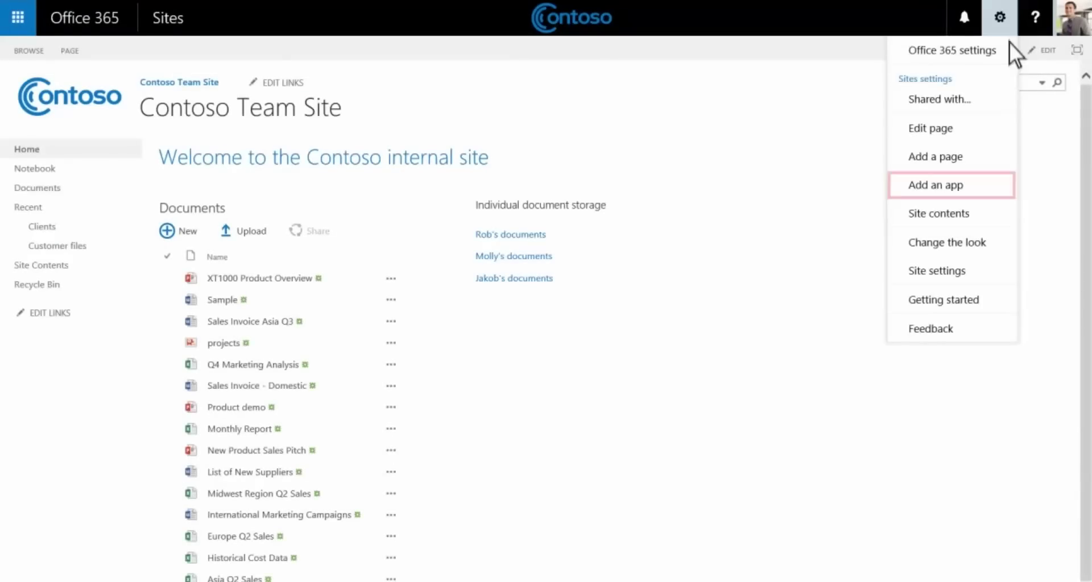
{"action": "left_click", "coordinate": [995, 183]}
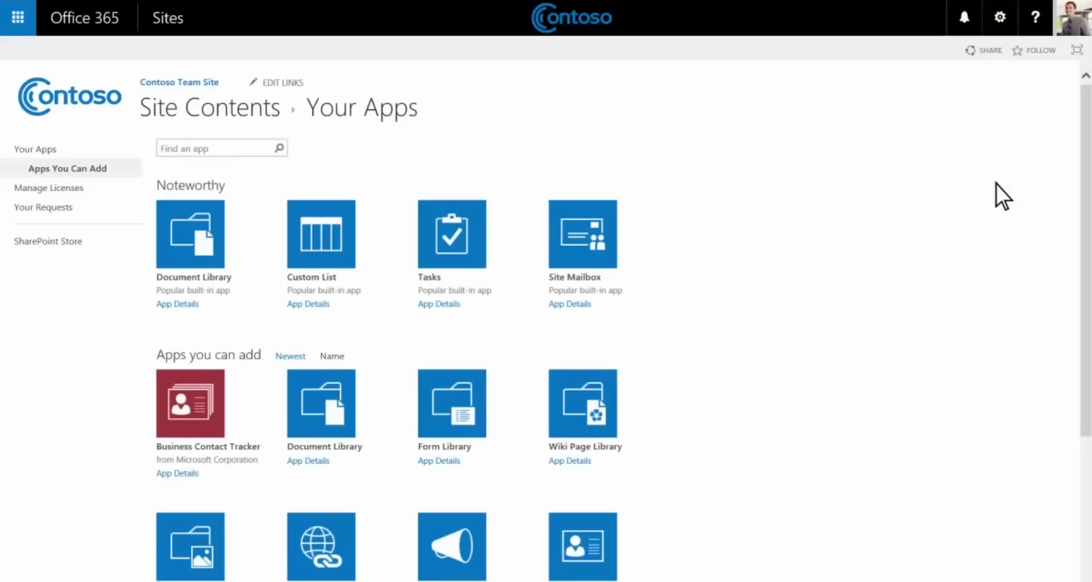
{"action": "scroll", "coordinate": [1002, 197], "scroll_direction": "down", "scroll_amount": 5}
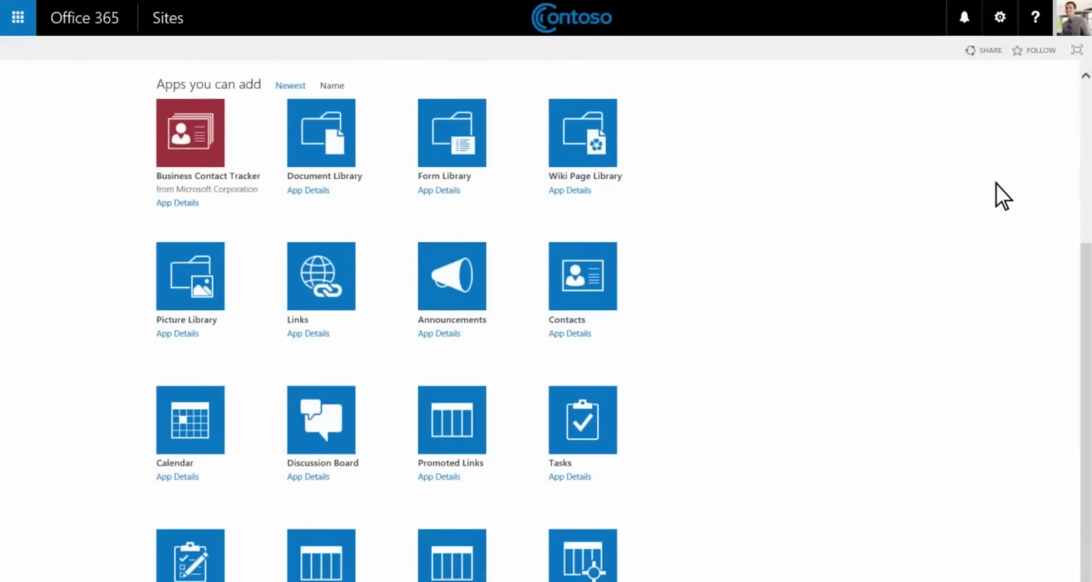
{"action": "left_click", "coordinate": [472, 441]}
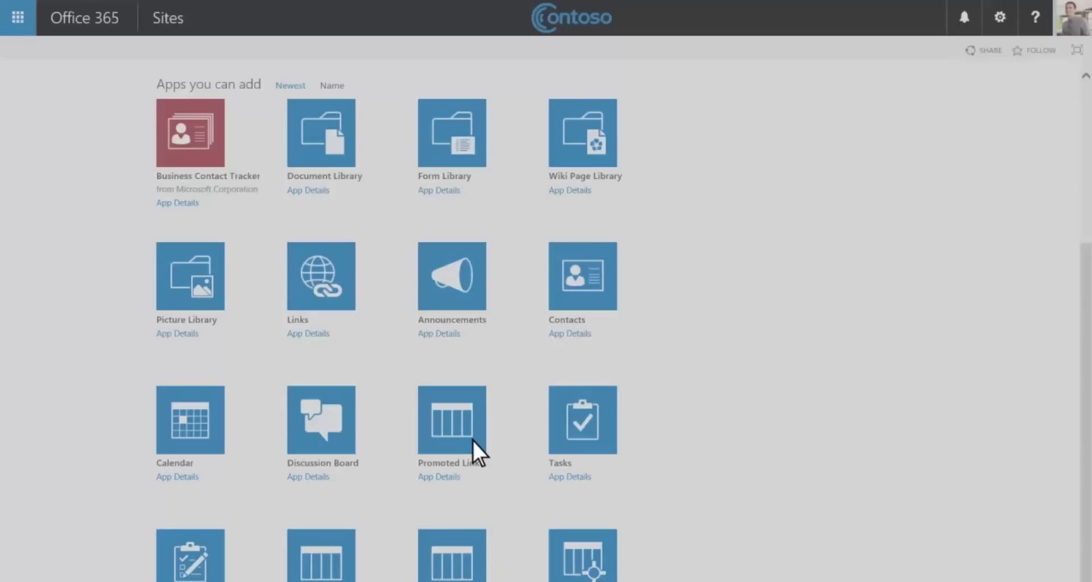
{"action": "type", "text": "Top tasks"}
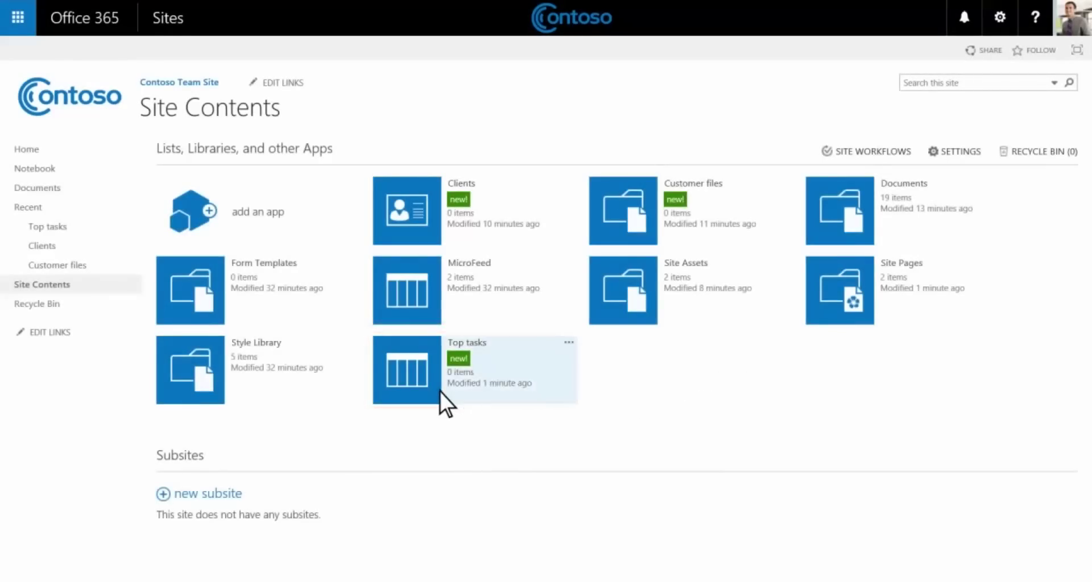
Open Top tasks in All Promoted Links grid editing and enter the title 'Agenda'.
{"action": "left_click", "coordinate": [441, 393]}
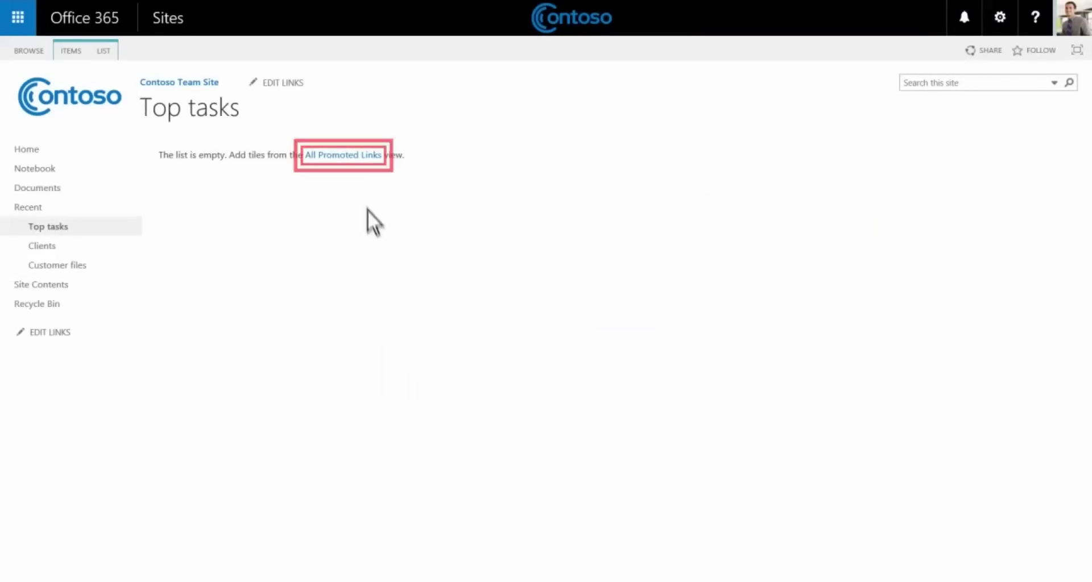
{"action": "left_click", "coordinate": [357, 155]}
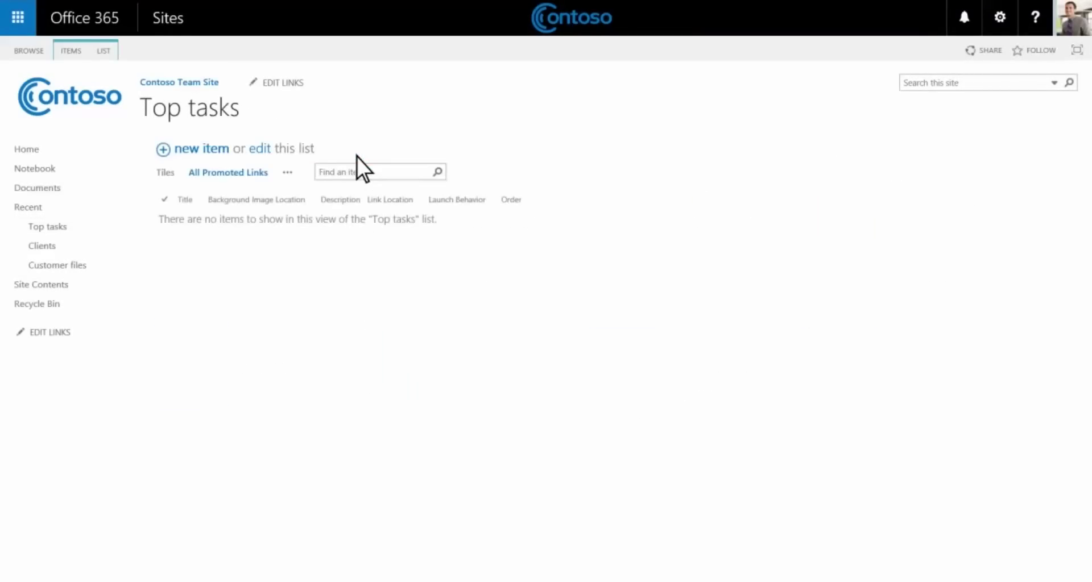
{"action": "left_click", "coordinate": [265, 152]}
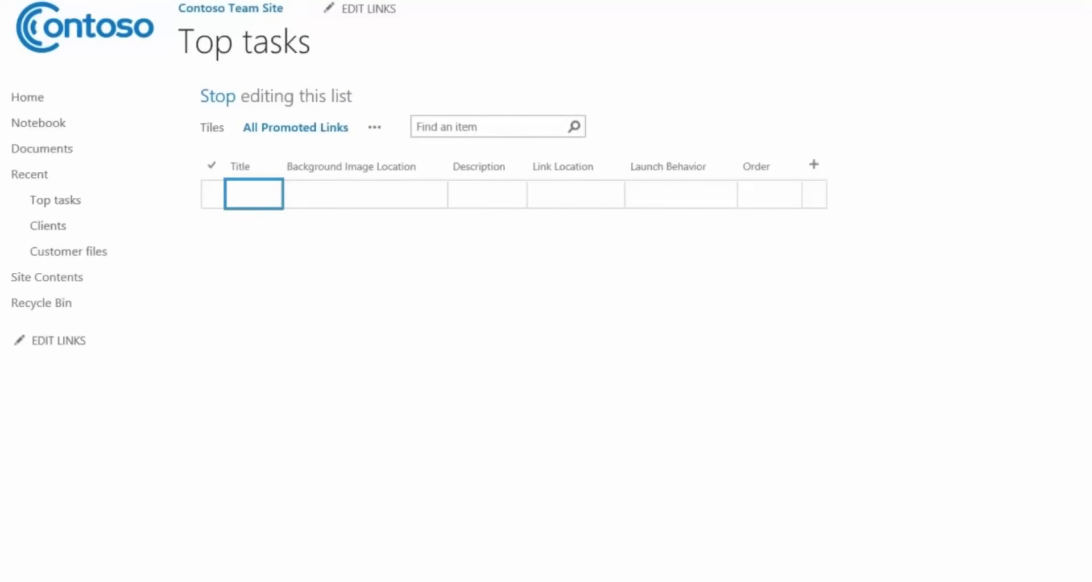
{"action": "type", "text": "Agenda"}
{"action": "key", "text": "Tab"}
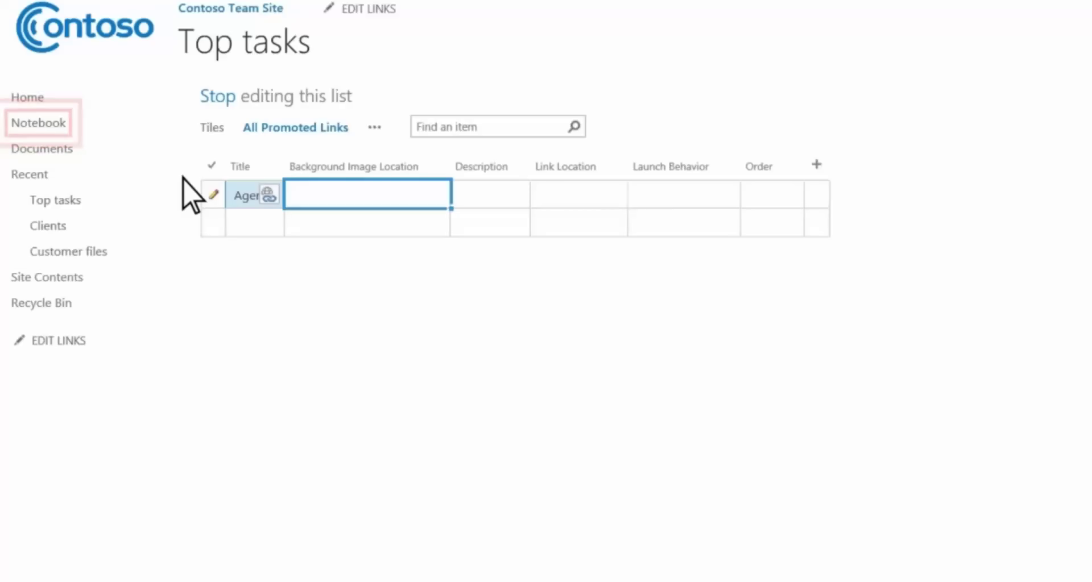
Copy the Notebook page's address and paste it as Agenda's Link Location.
{"action": "right_click", "coordinate": [40, 127]}
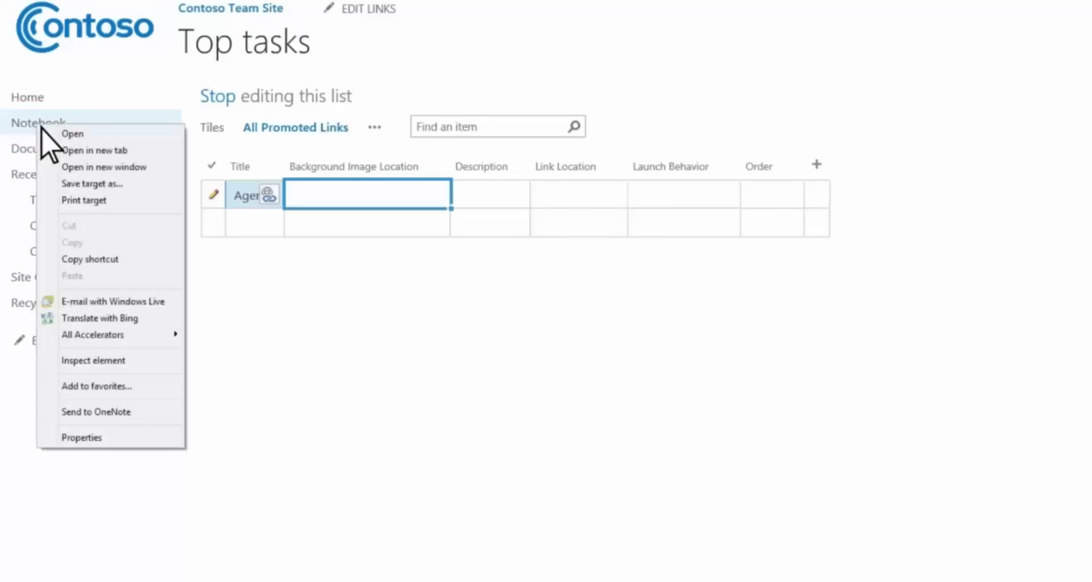
{"action": "left_click", "coordinate": [127, 260]}
{"action": "key", "text": "Tab"}
{"action": "key", "text": "Tab"}
{"action": "key", "text": "ctrl+v"}
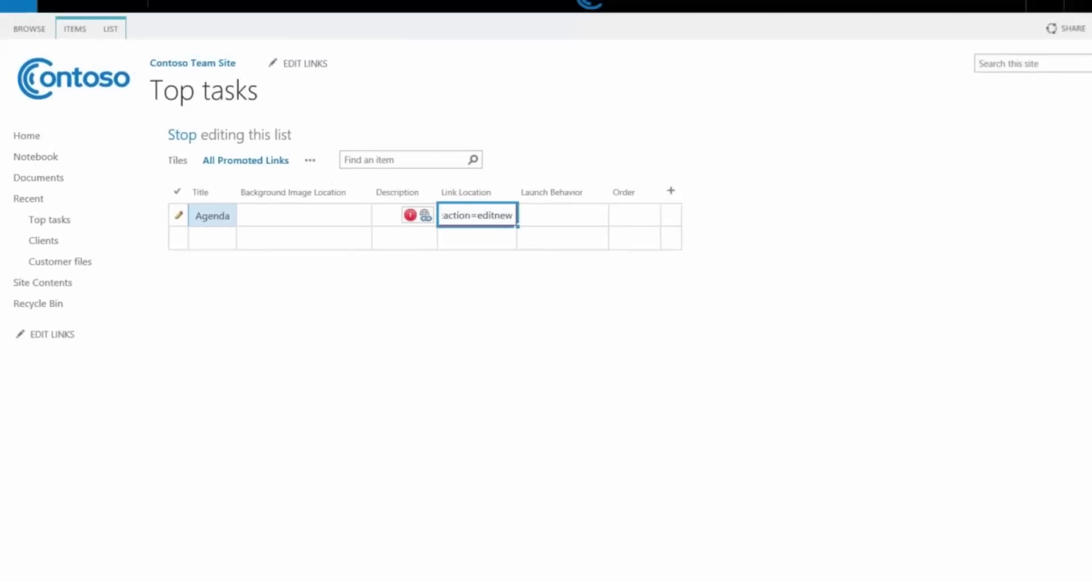
{"action": "left_click", "coordinate": [212, 239]}
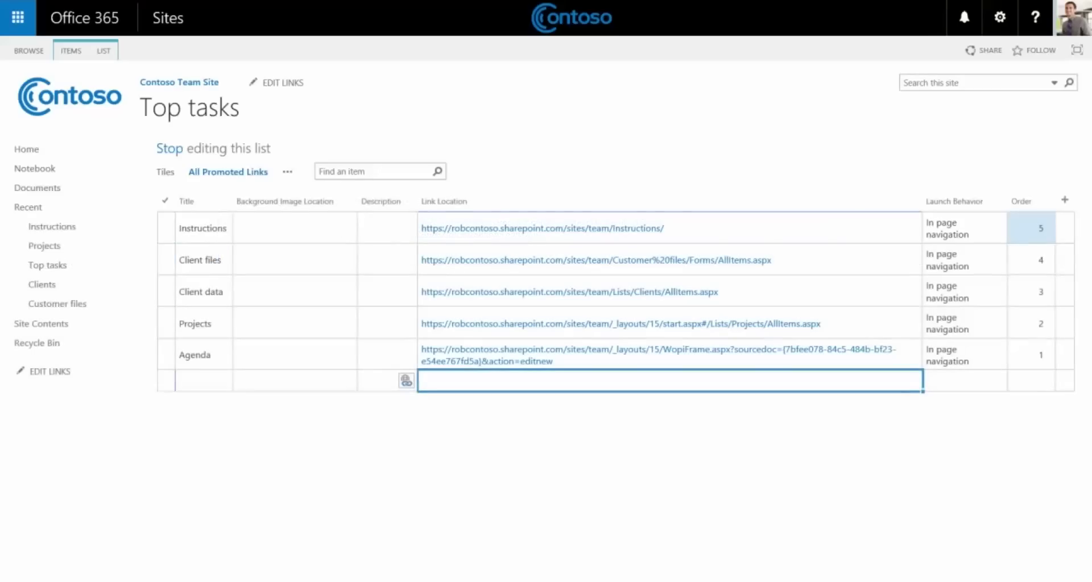
Stop list editing and insert the Top tasks web part below the home page's welcome heading.
{"action": "left_click", "coordinate": [178, 151]}
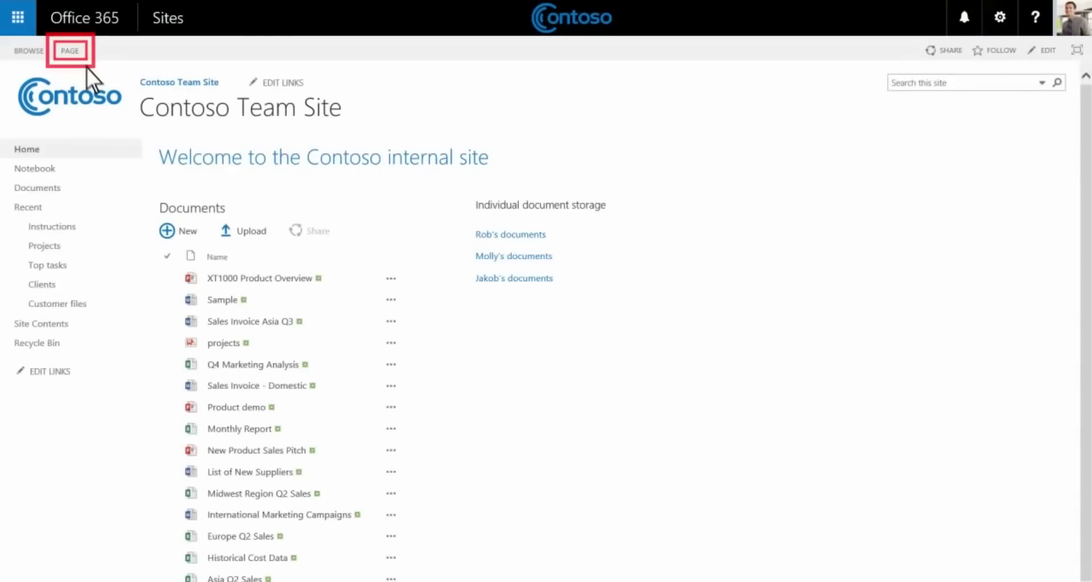
{"action": "left_click", "coordinate": [78, 53]}
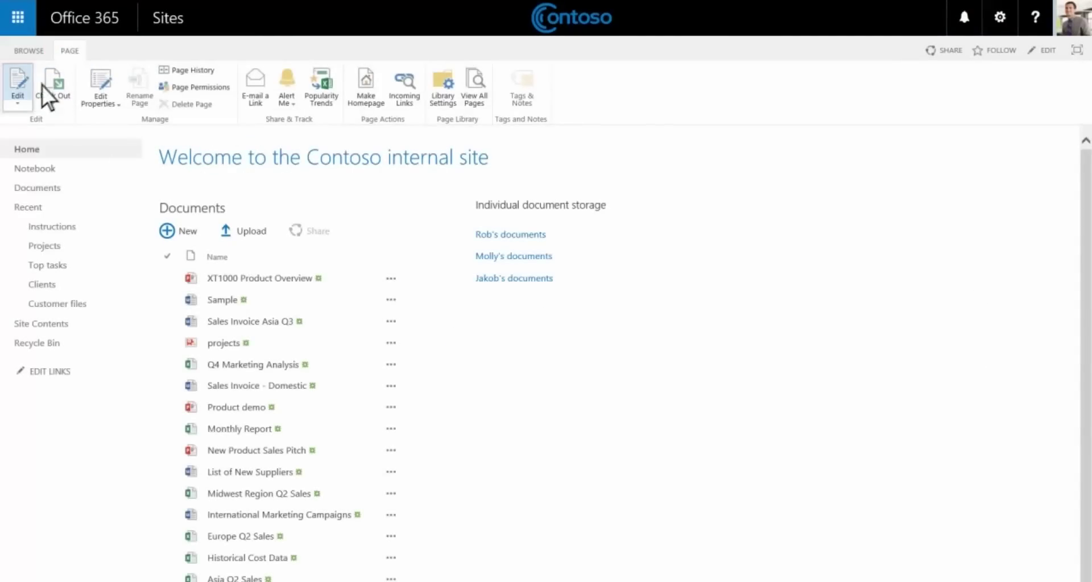
{"action": "left_click", "coordinate": [23, 100]}
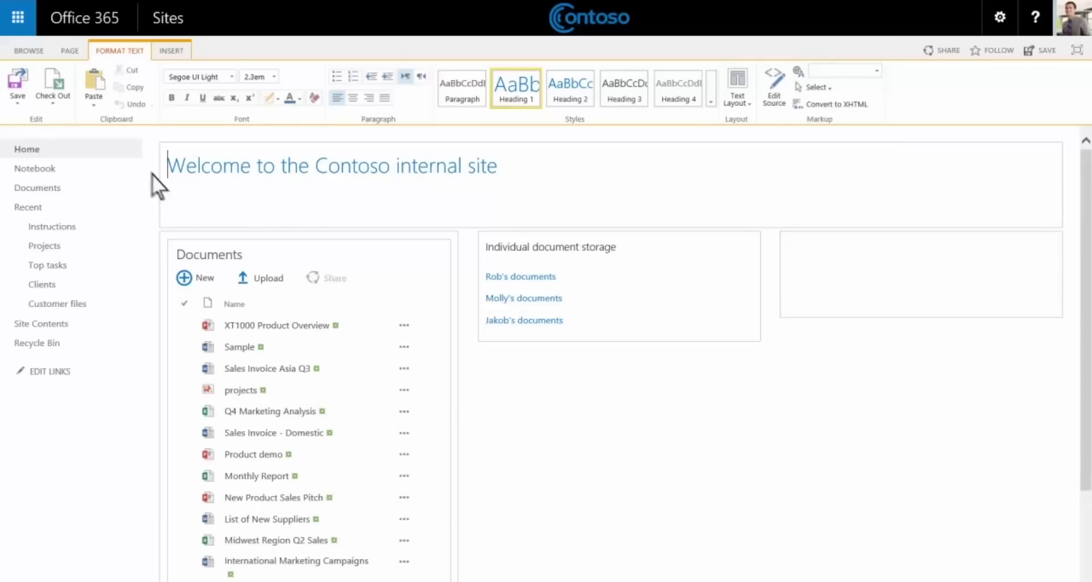
{"action": "left_click", "coordinate": [170, 183]}
{"action": "left_click", "coordinate": [183, 50]}
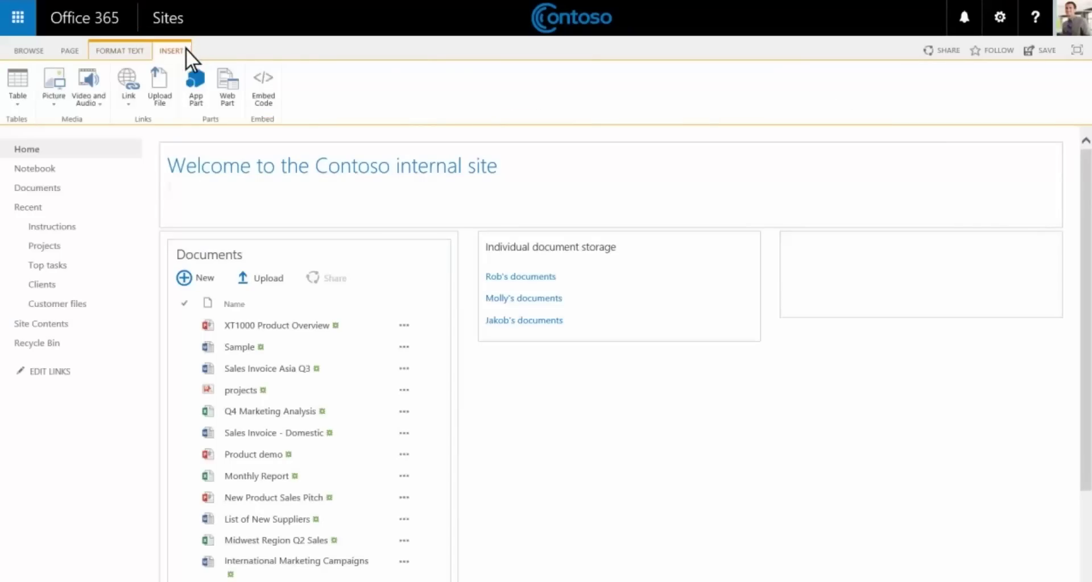
{"action": "left_click", "coordinate": [233, 107]}
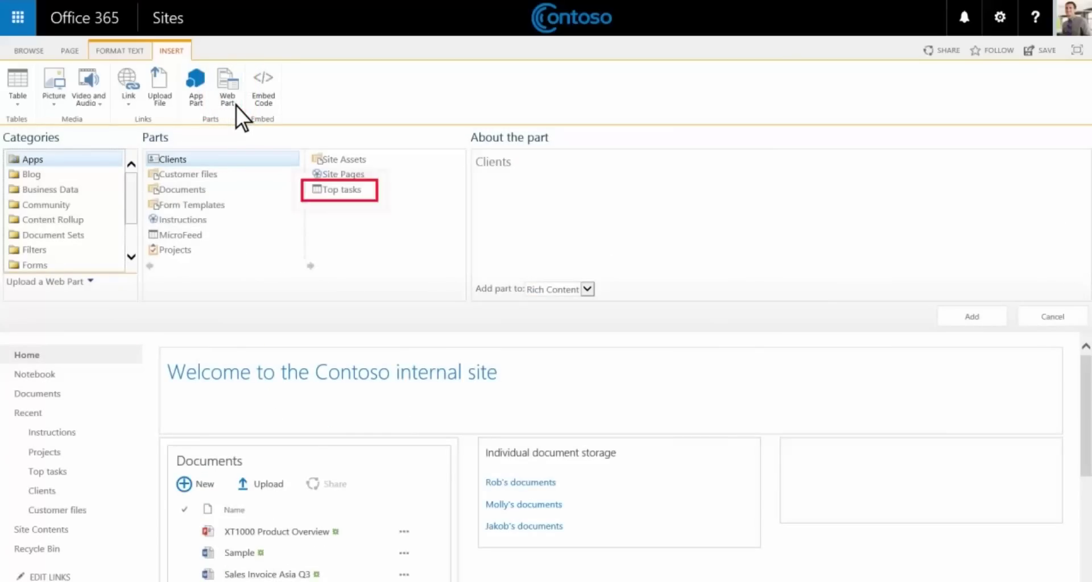
{"action": "left_click", "coordinate": [367, 191]}
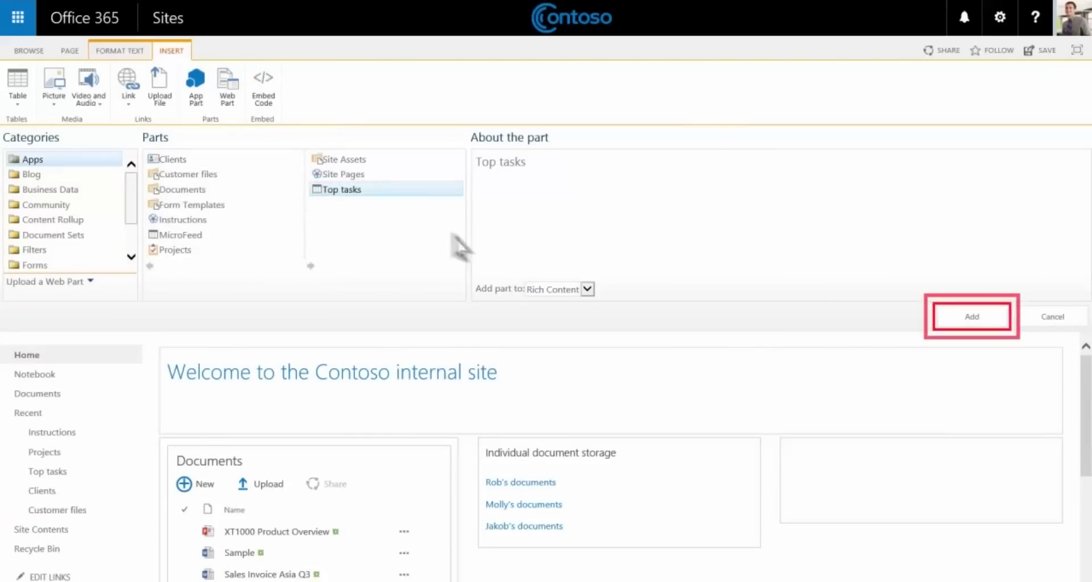
{"action": "left_click", "coordinate": [973, 325]}
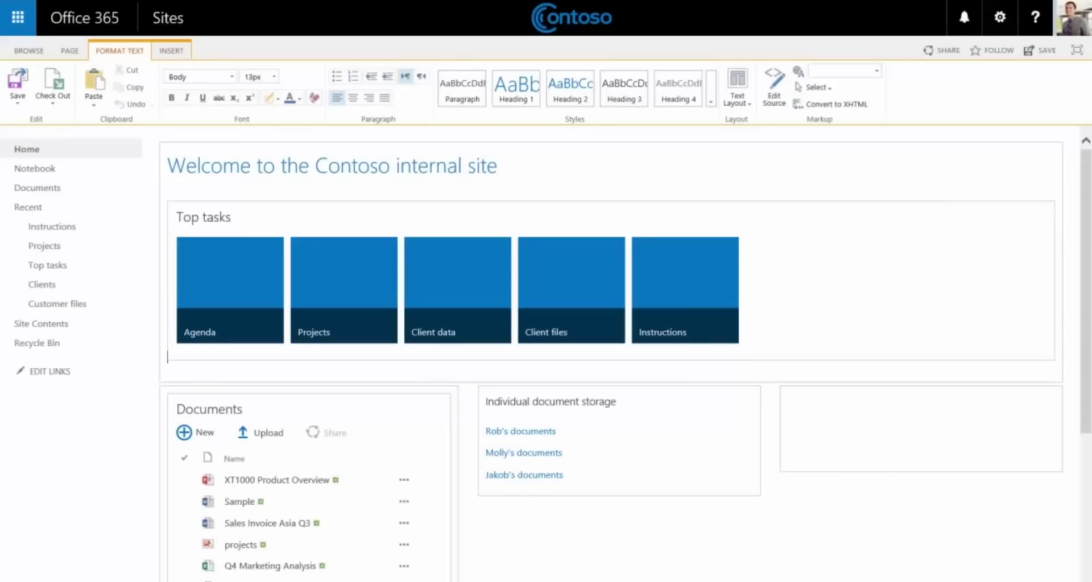
Save the edited home page and go to Site Contents.
{"action": "left_click", "coordinate": [18, 91]}
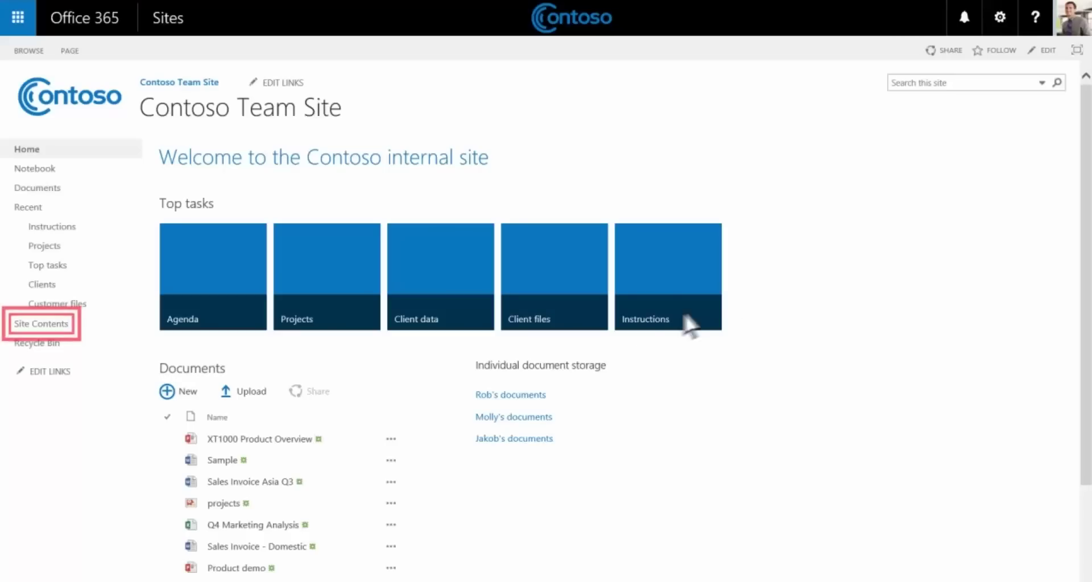
{"action": "left_click", "coordinate": [78, 325]}
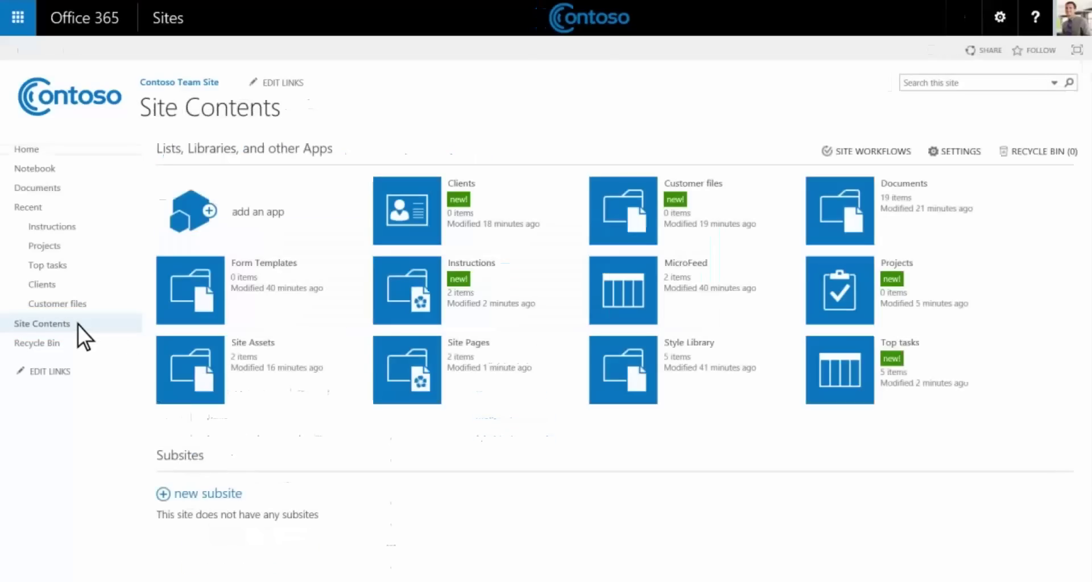
Upload agenda, clientdata, clientfiles, instructions and projects icon images into Site Assets.
{"action": "left_click", "coordinate": [172, 392]}
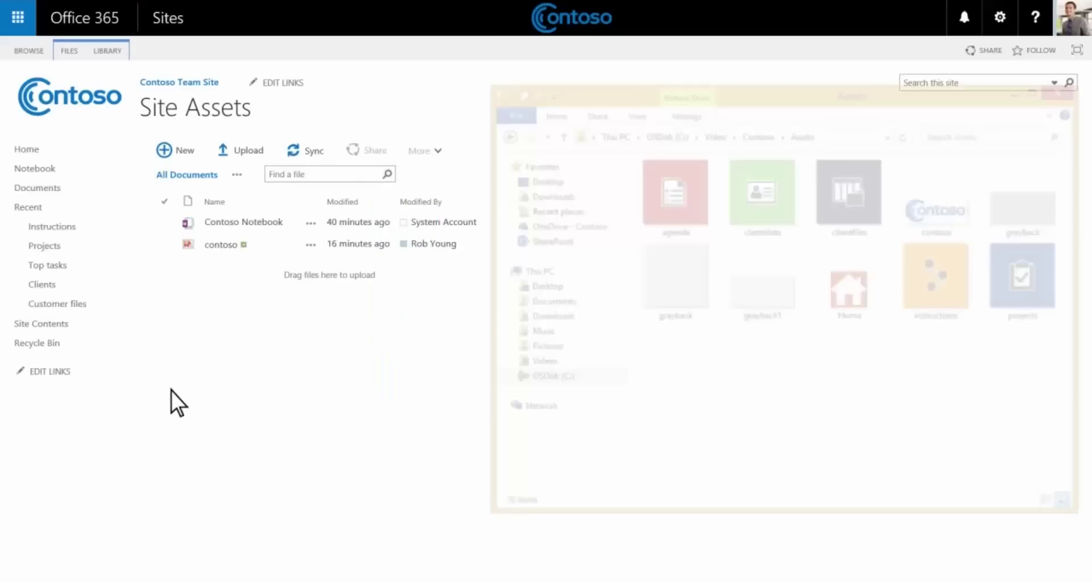
{"action": "left_click", "coordinate": [674, 222]}
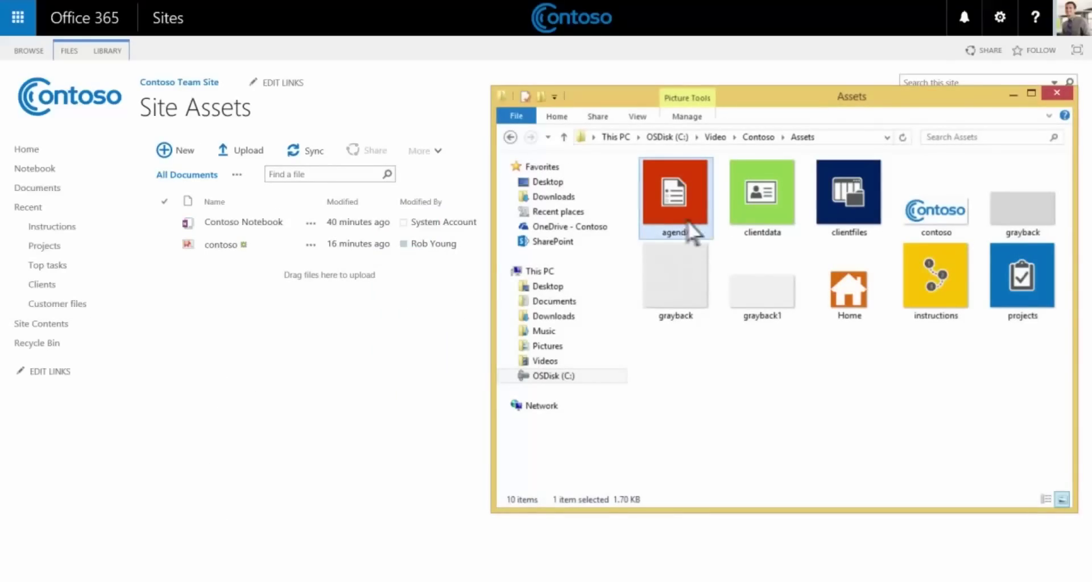
{"action": "left_click", "coordinate": [766, 218], "text": "ctrl"}
{"action": "left_click", "coordinate": [847, 219], "text": "ctrl"}
{"action": "left_click", "coordinate": [922, 296], "text": "ctrl"}
{"action": "left_click", "coordinate": [992, 310], "text": "ctrl"}
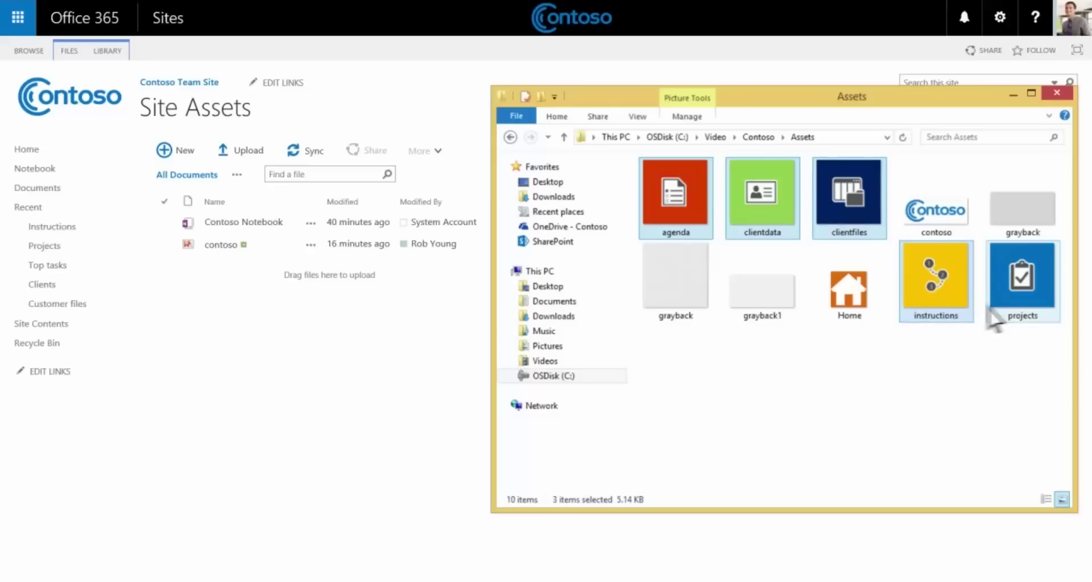
{"action": "left_click_drag", "start_coordinate": [717, 220], "coordinate": [262, 248]}
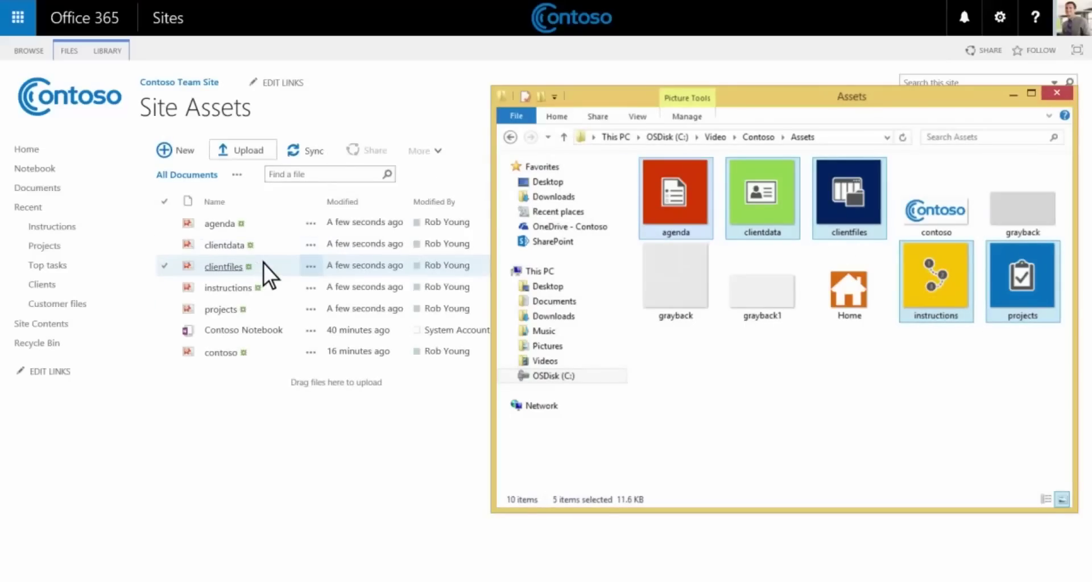
{"action": "left_click", "coordinate": [264, 264]}
Open agenda.png's details and select its web address.
{"action": "left_click", "coordinate": [312, 224]}
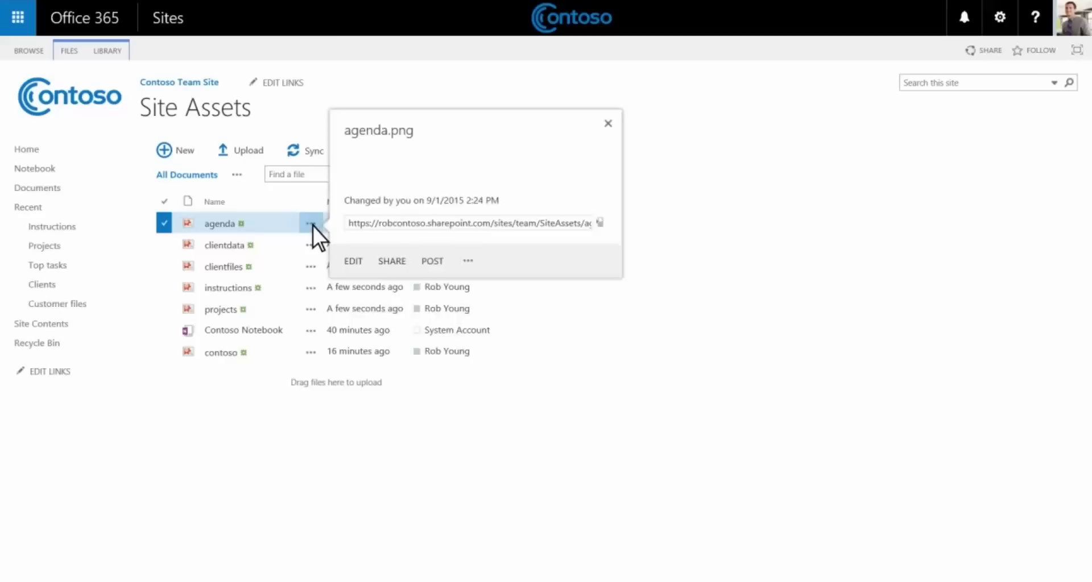
{"action": "left_click", "coordinate": [404, 322]}
{"action": "right_click", "coordinate": [405, 322]}
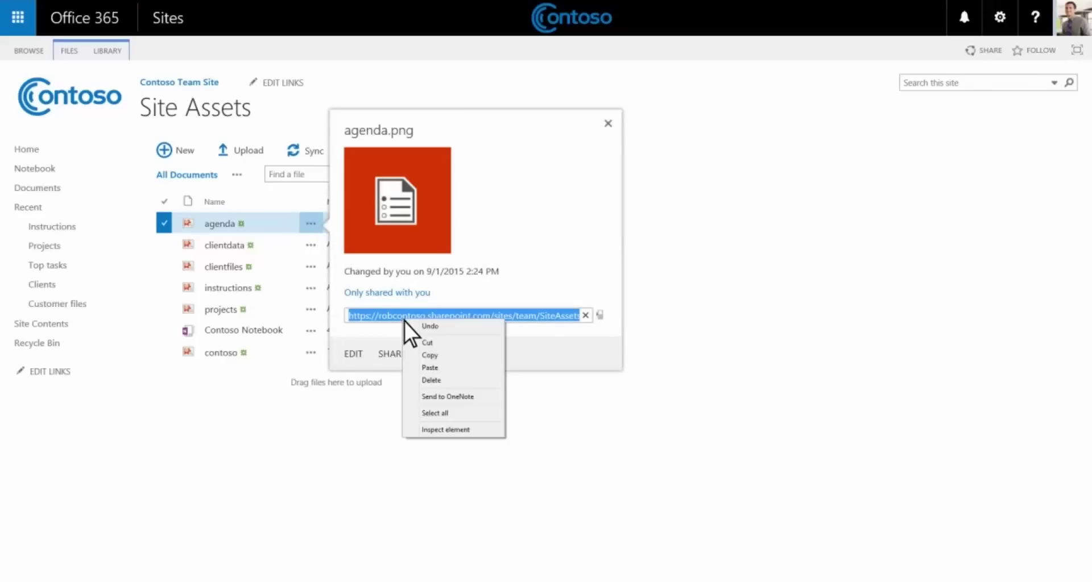
Copy agenda.png's address and open Top tasks' All Promoted Links view in grid editing.
{"action": "left_click", "coordinate": [413, 356]}
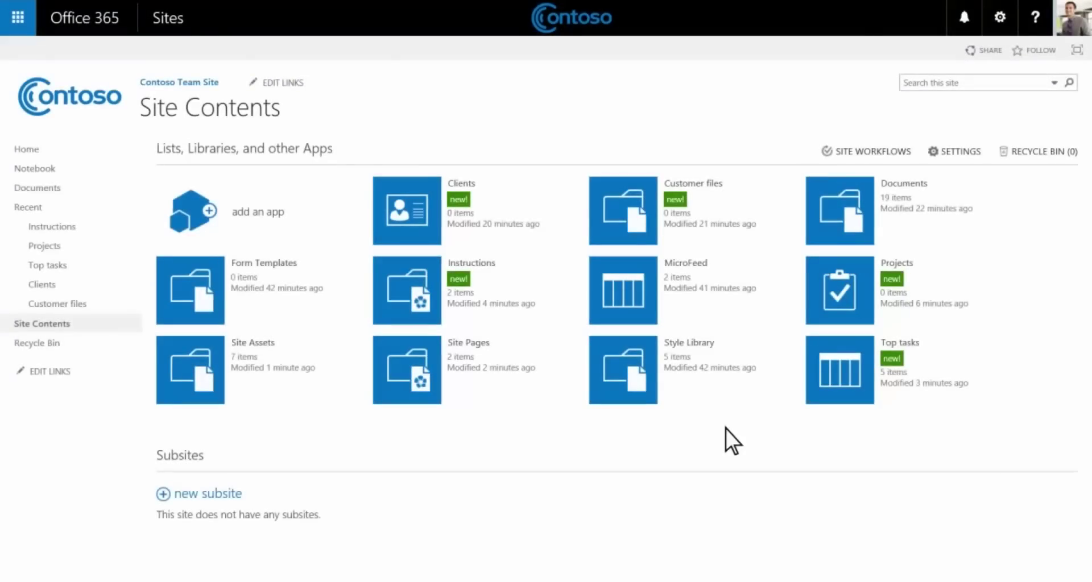
{"action": "left_click", "coordinate": [866, 394]}
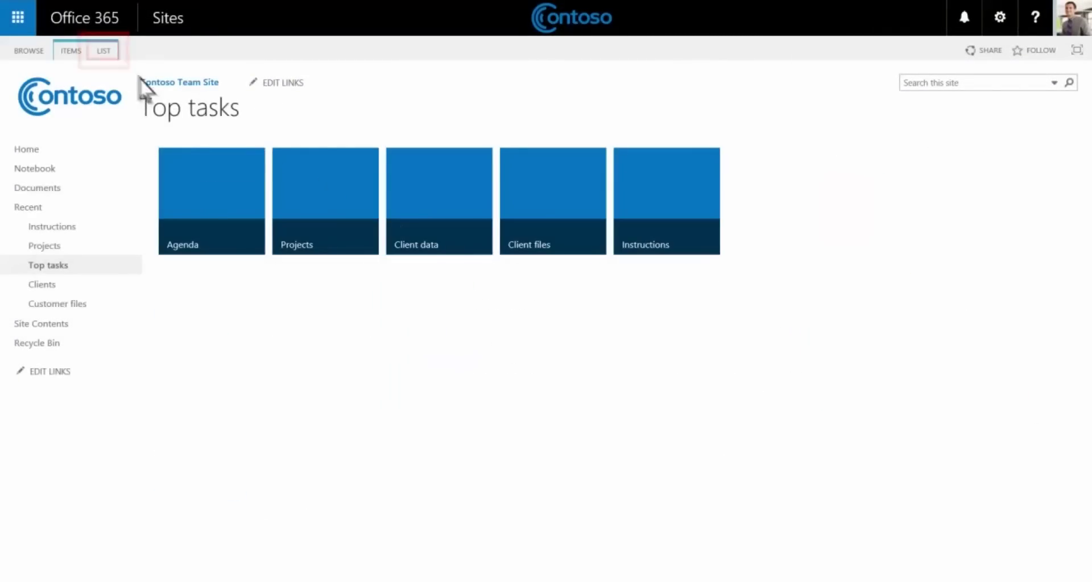
{"action": "left_click", "coordinate": [105, 52]}
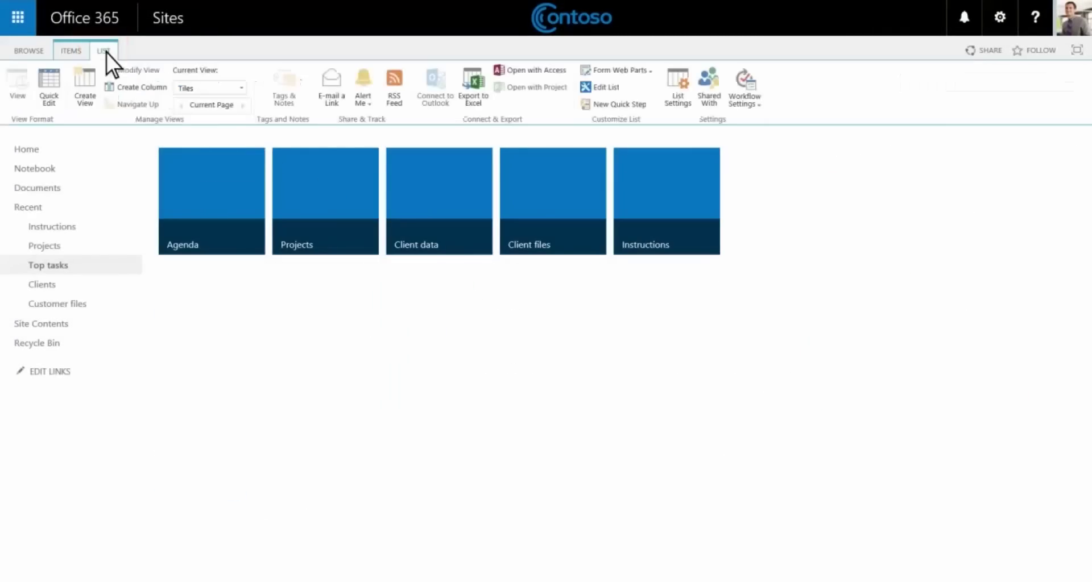
{"action": "left_click", "coordinate": [242, 90]}
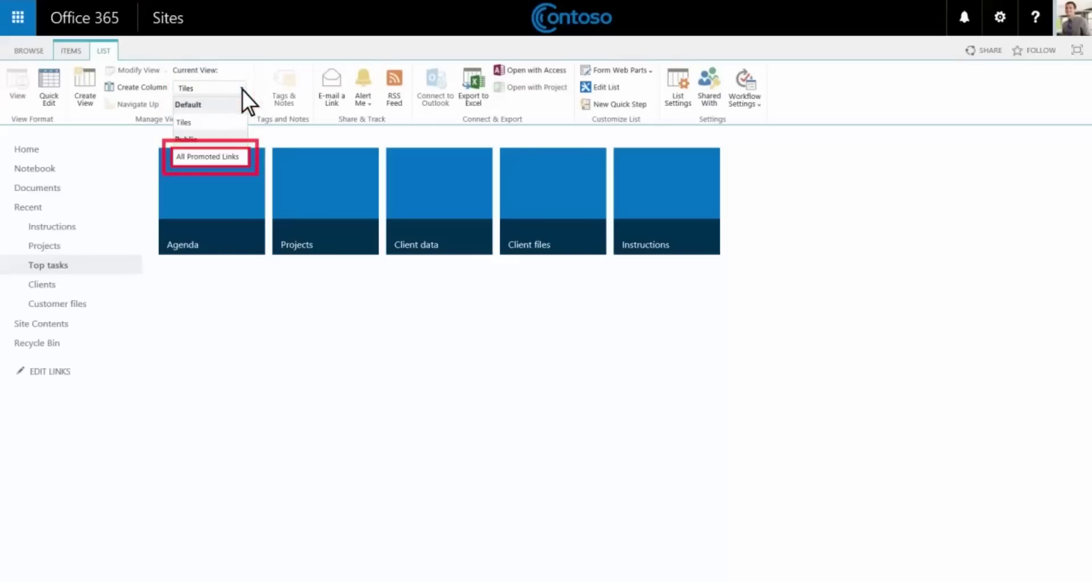
{"action": "left_click", "coordinate": [239, 156]}
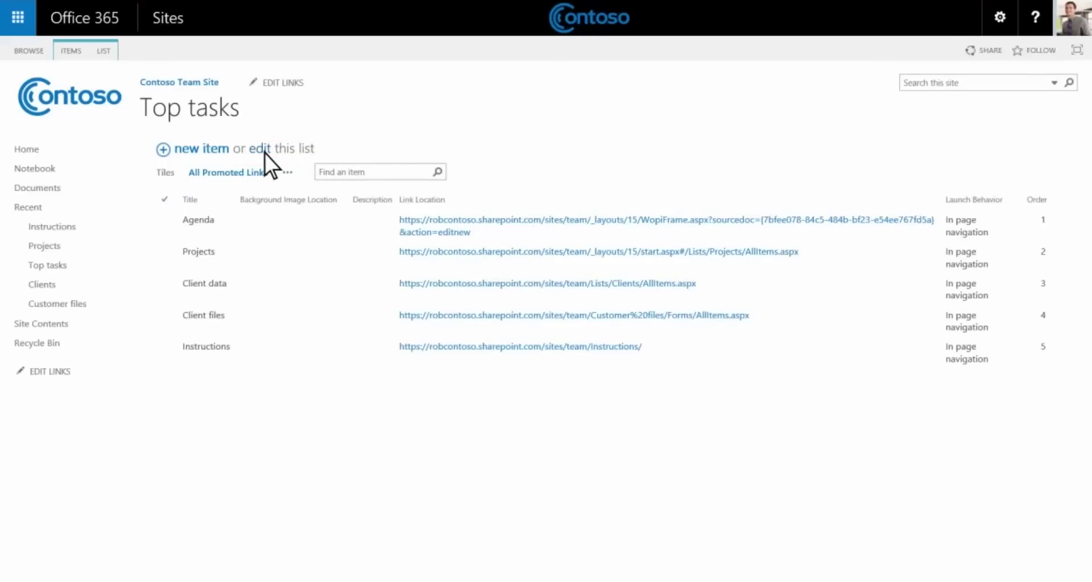
{"action": "left_click", "coordinate": [265, 154]}
Paste the agenda.png URL as Agenda's Background Image Location and stop editing the list.
{"action": "left_click", "coordinate": [238, 223]}
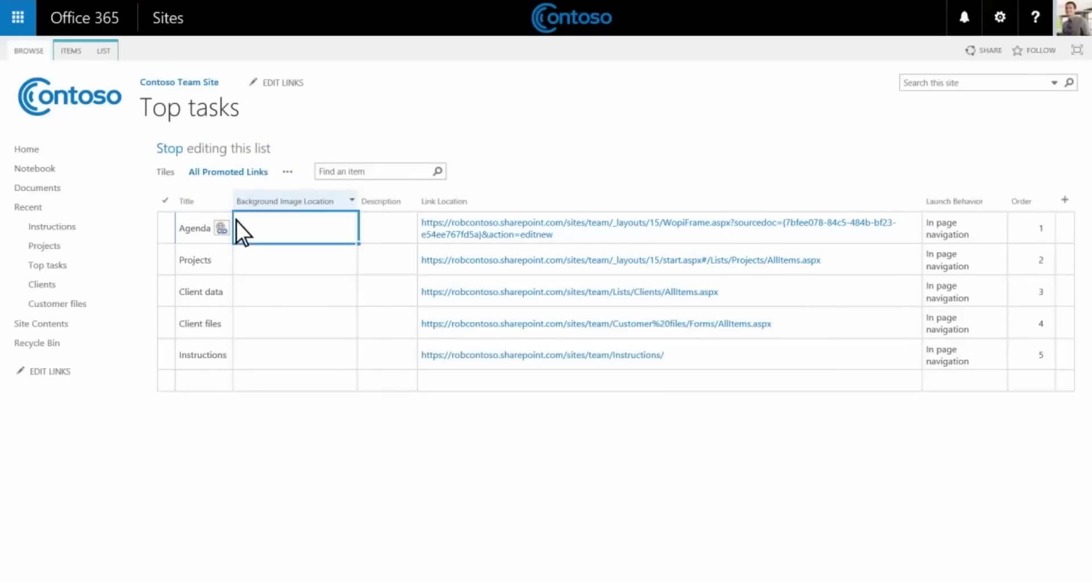
{"action": "key", "text": "ctrl+v"}
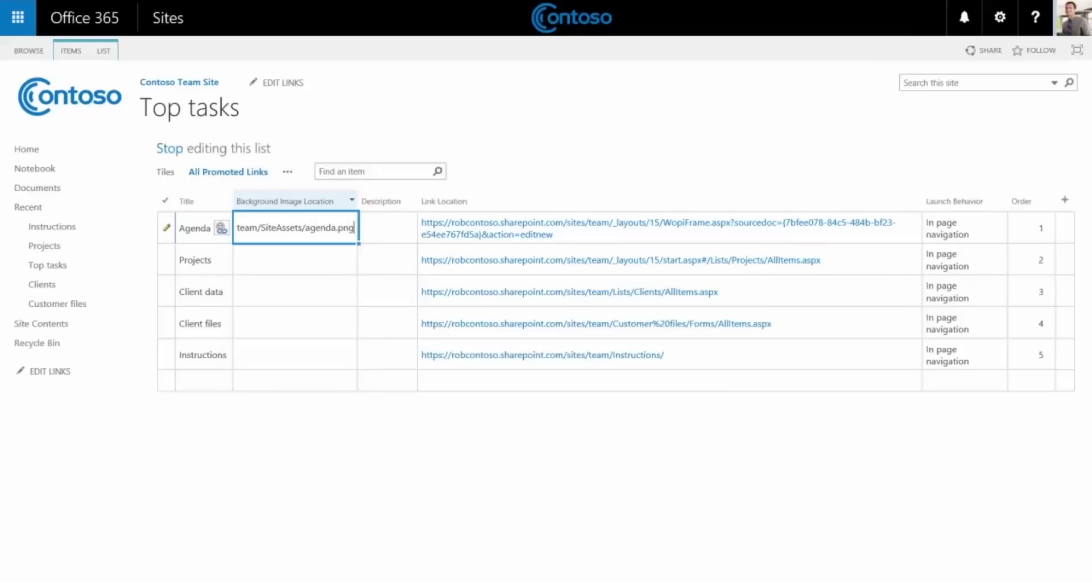
{"action": "key", "text": "Return"}
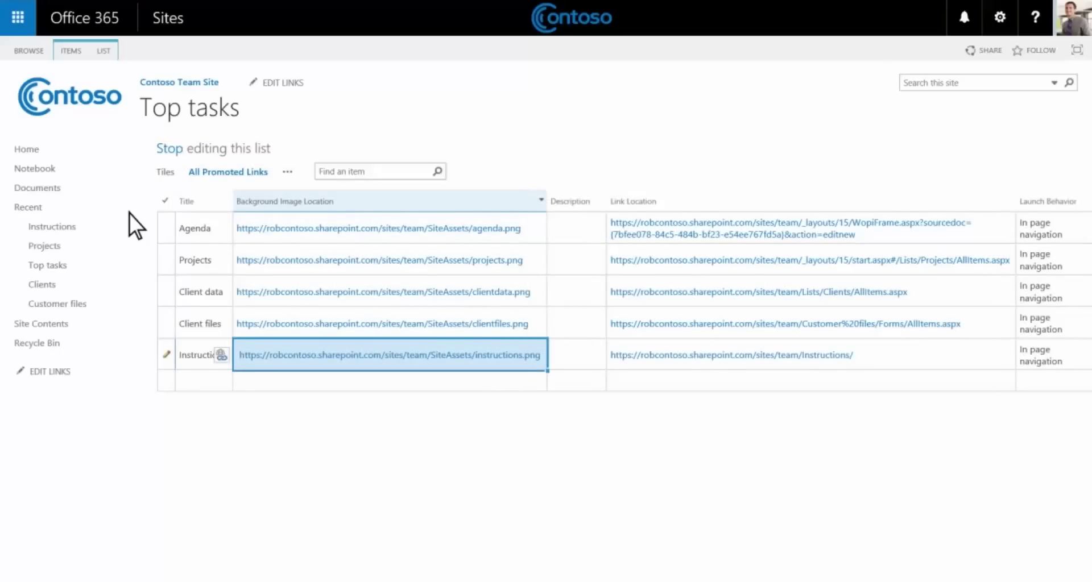
{"action": "left_click", "coordinate": [170, 150]}
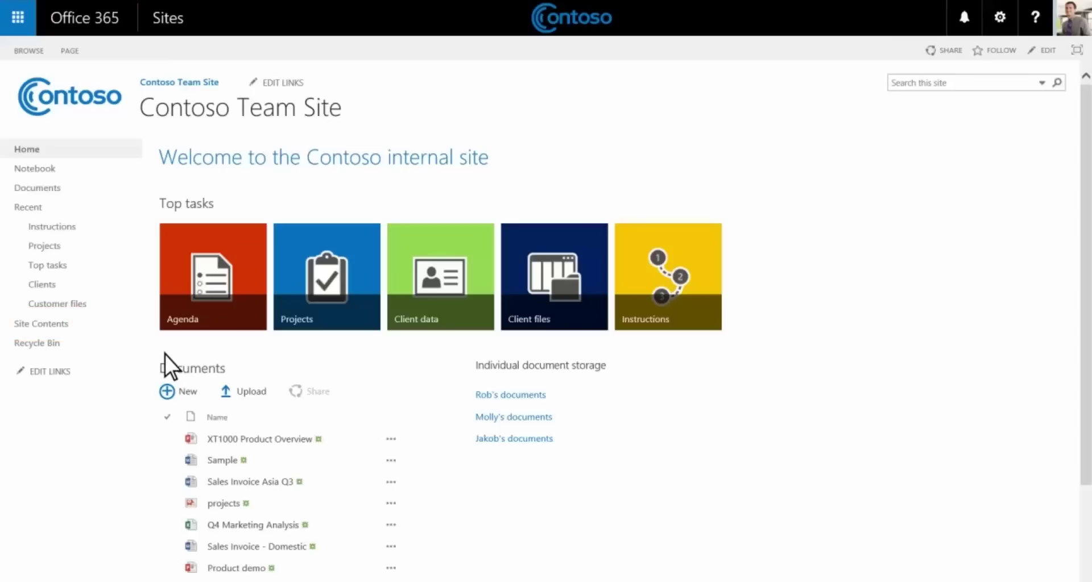
Start a new subsite titled 'HR customer', description 'HR customer of Contoso', URL customerhr.
{"action": "left_click", "coordinate": [74, 326]}
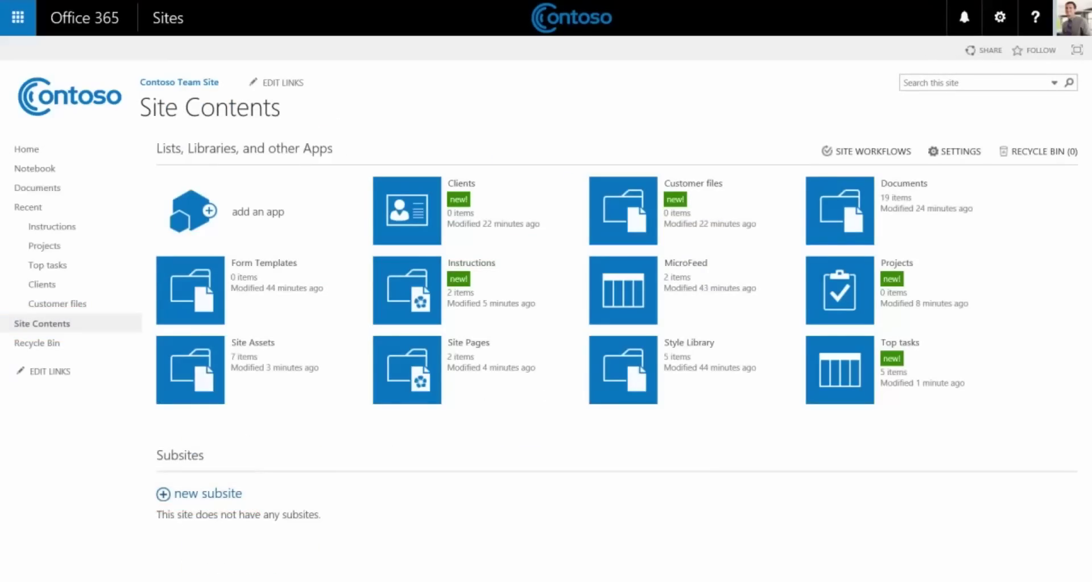
{"action": "left_click", "coordinate": [168, 499]}
{"action": "left_click", "coordinate": [323, 174]}
{"action": "type", "text": "HR"}
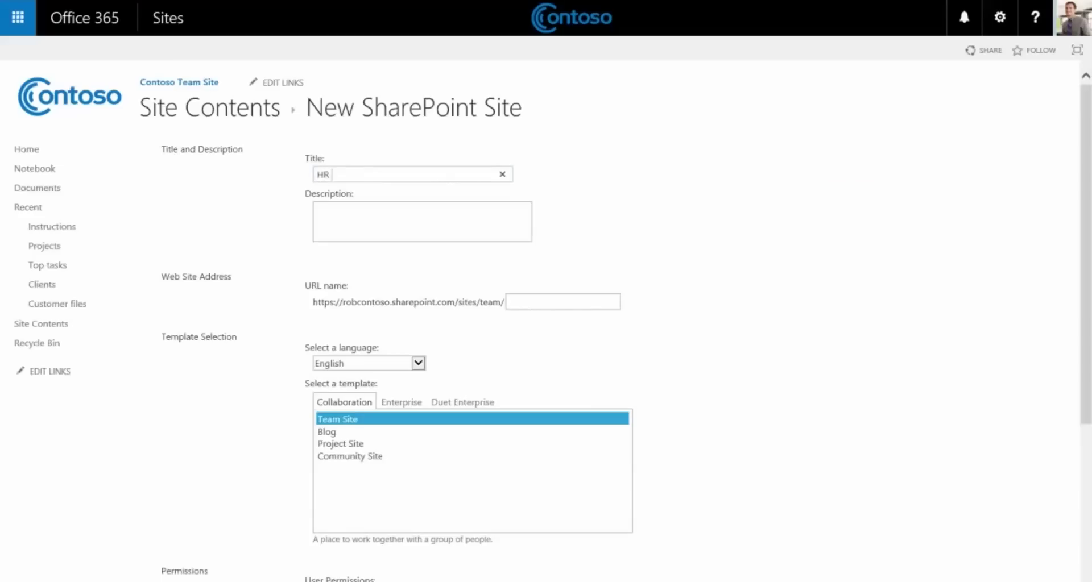
{"action": "type", "text": " customer"}
{"action": "key", "text": "Tab"}
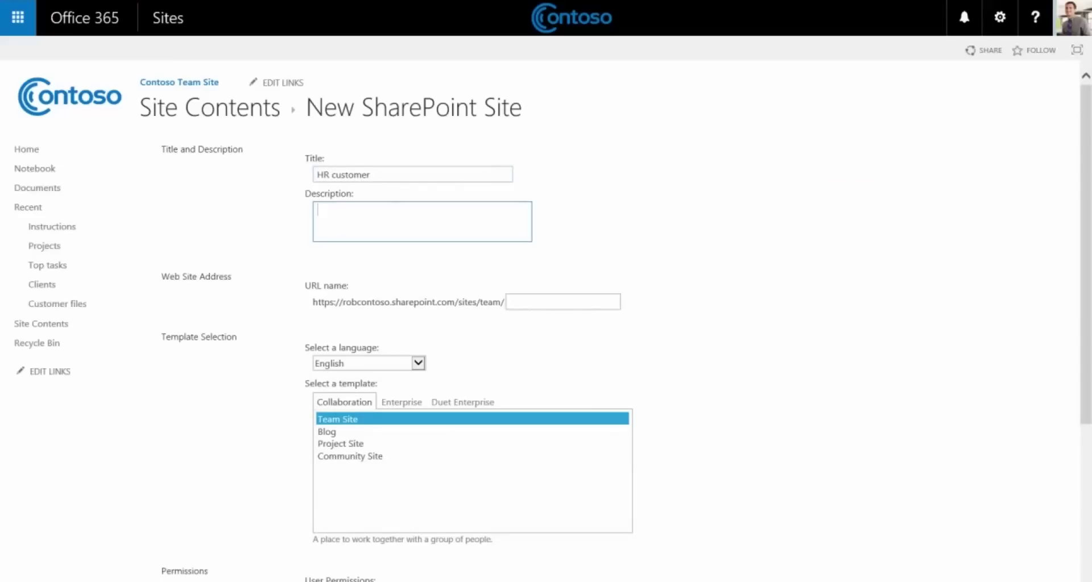
{"action": "type", "text": "HR customer of Contoso"}
{"action": "key", "text": "Tab"}
{"action": "type", "text": "customer"}
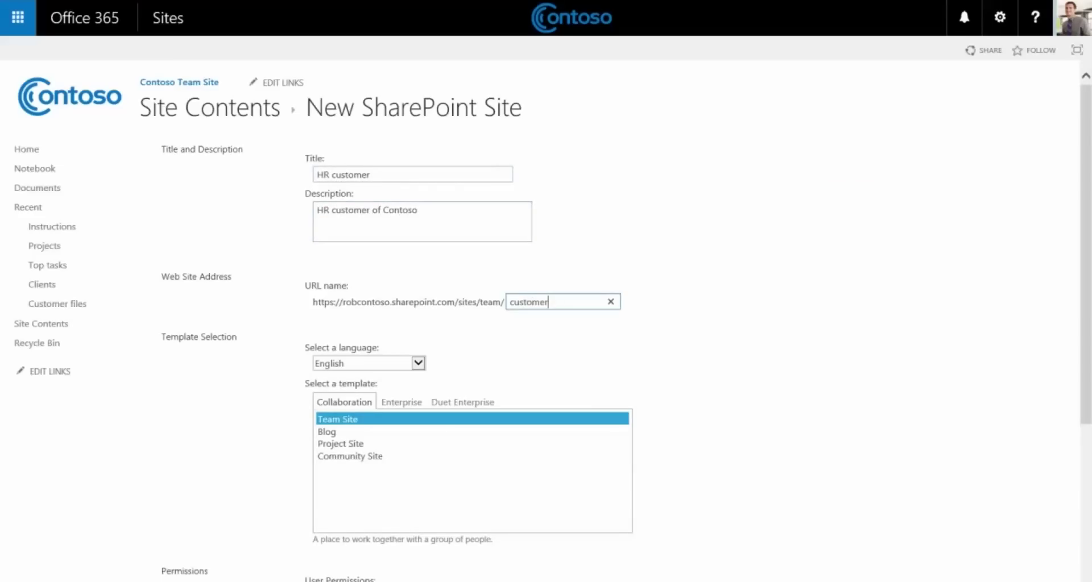
{"action": "type", "text": "hr"}
{"action": "key", "text": "Tab"}
{"action": "scroll", "coordinate": [546, 318], "scroll_direction": "down", "scroll_amount": 3}
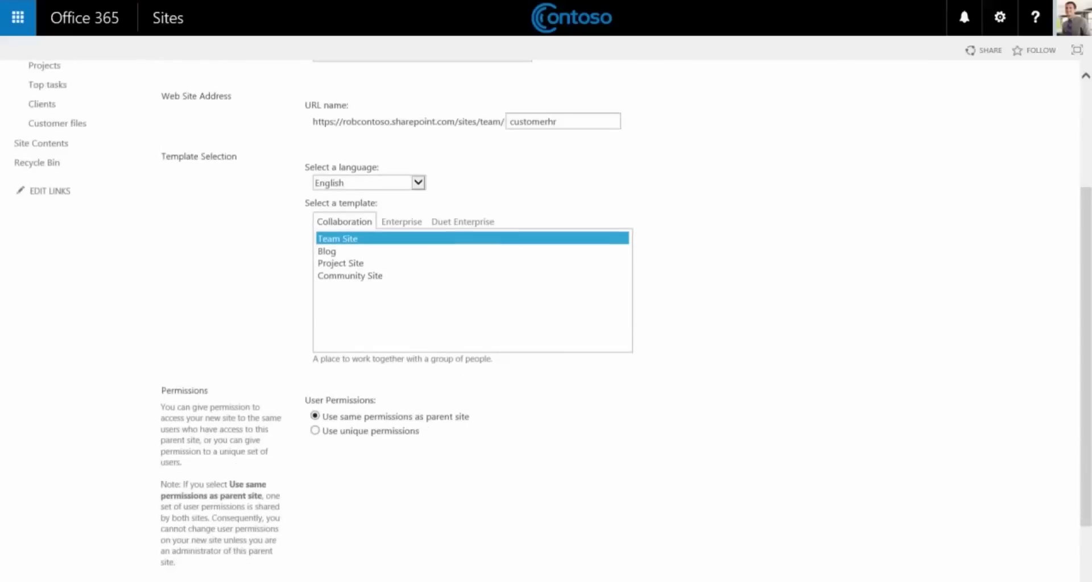
{"action": "scroll", "coordinate": [546, 319], "scroll_direction": "down", "scroll_amount": 2}
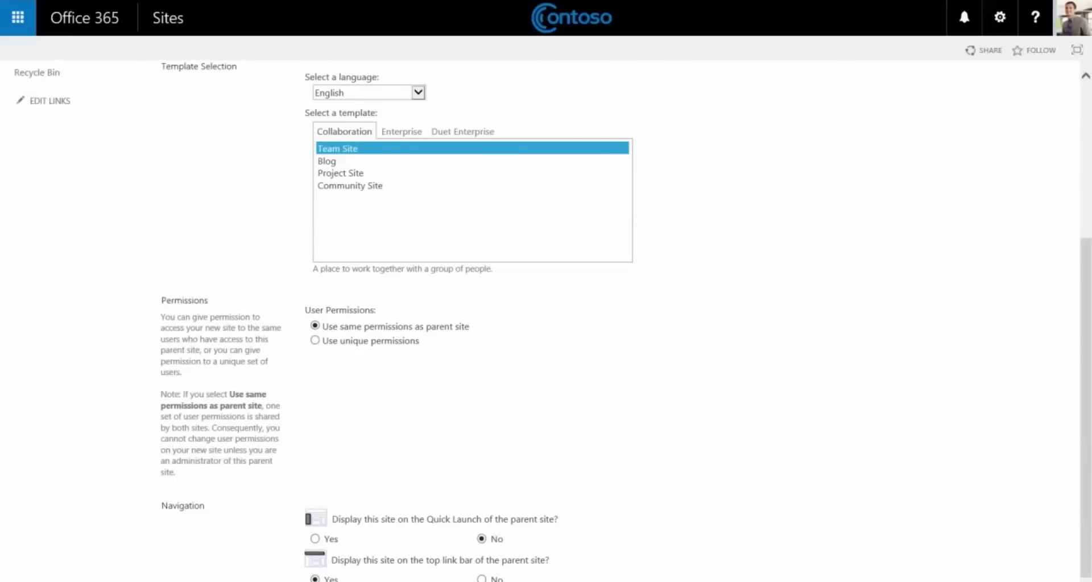
Choose unique permissions, list it on Quick Launch, and inherit the parent's top link bar.
{"action": "left_click", "coordinate": [315, 340]}
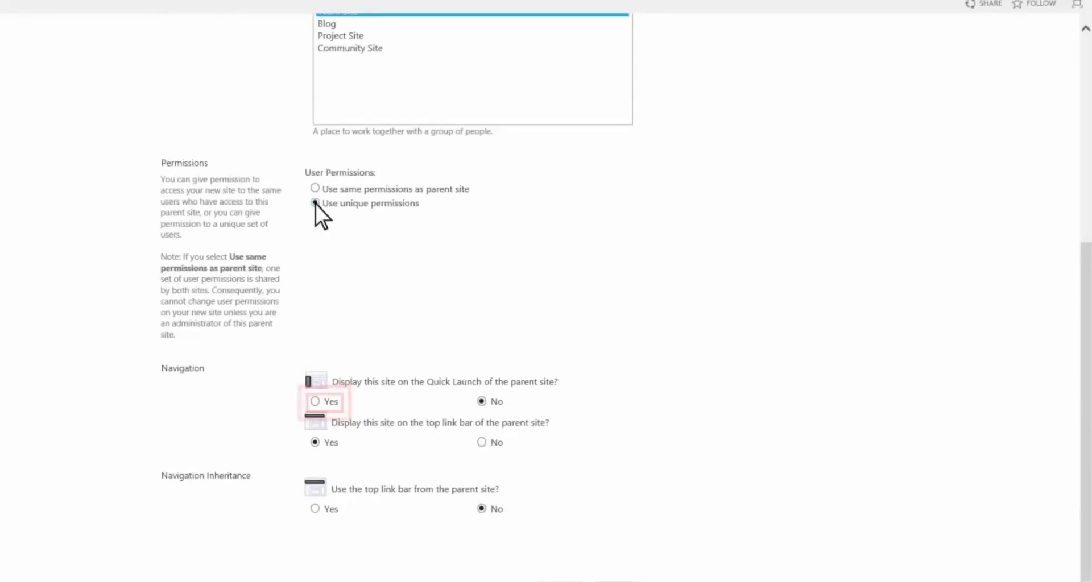
{"action": "left_click", "coordinate": [315, 402]}
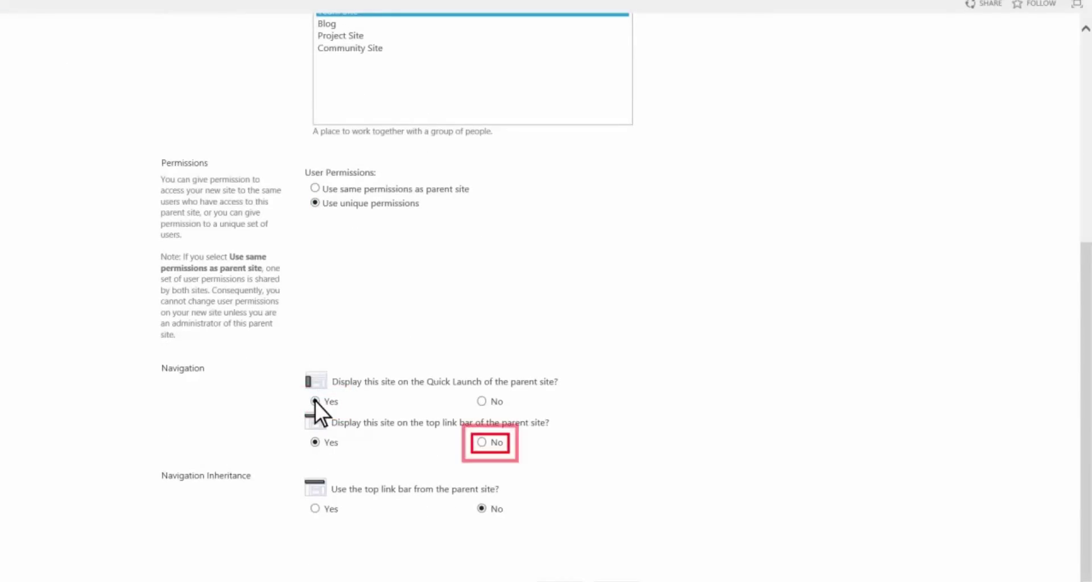
{"action": "left_click", "coordinate": [482, 443]}
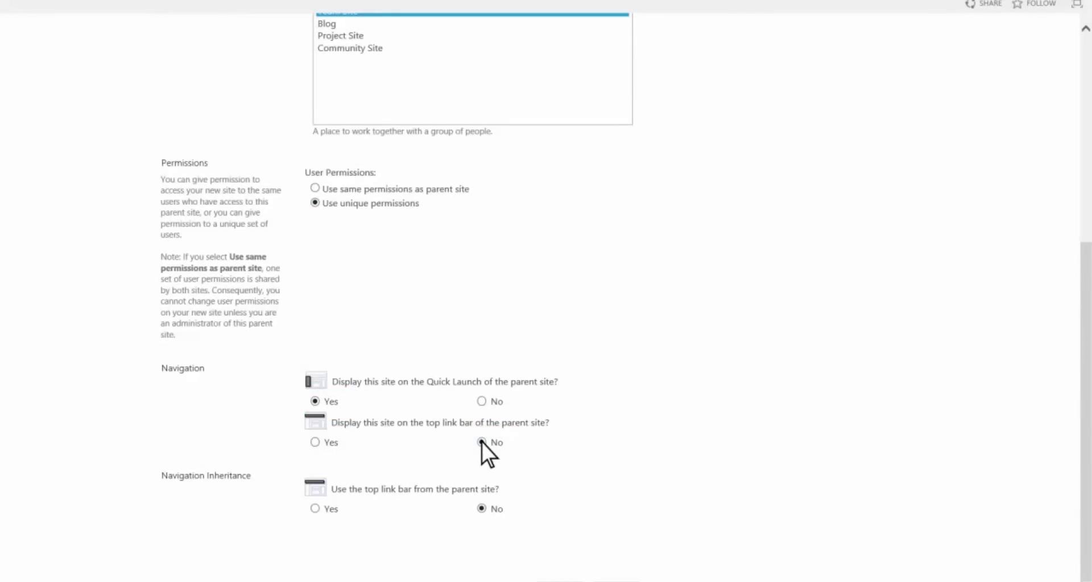
{"action": "scroll", "coordinate": [482, 443], "scroll_direction": "down", "scroll_amount": 1}
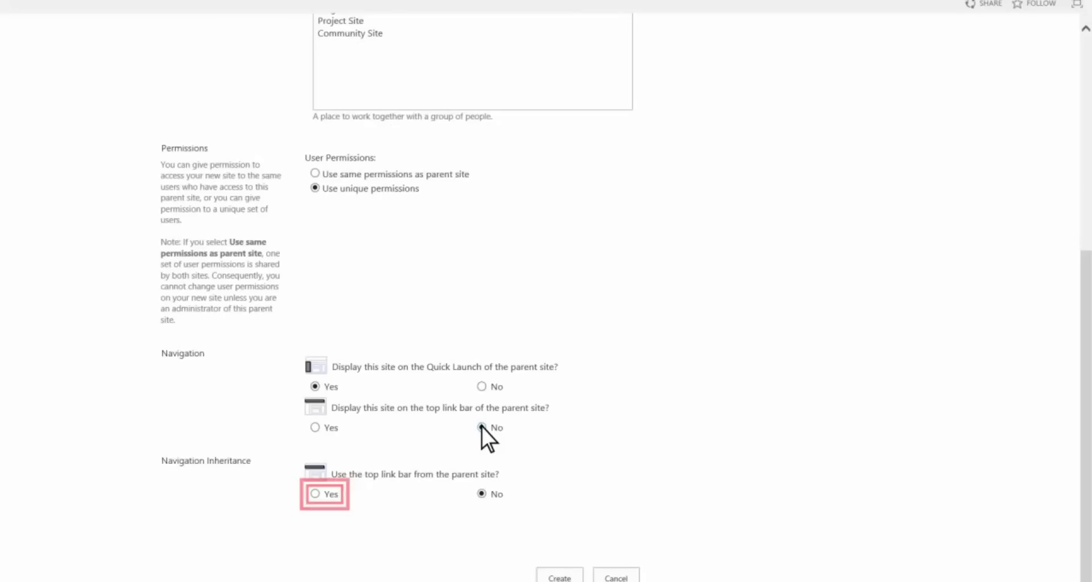
{"action": "left_click", "coordinate": [316, 493]}
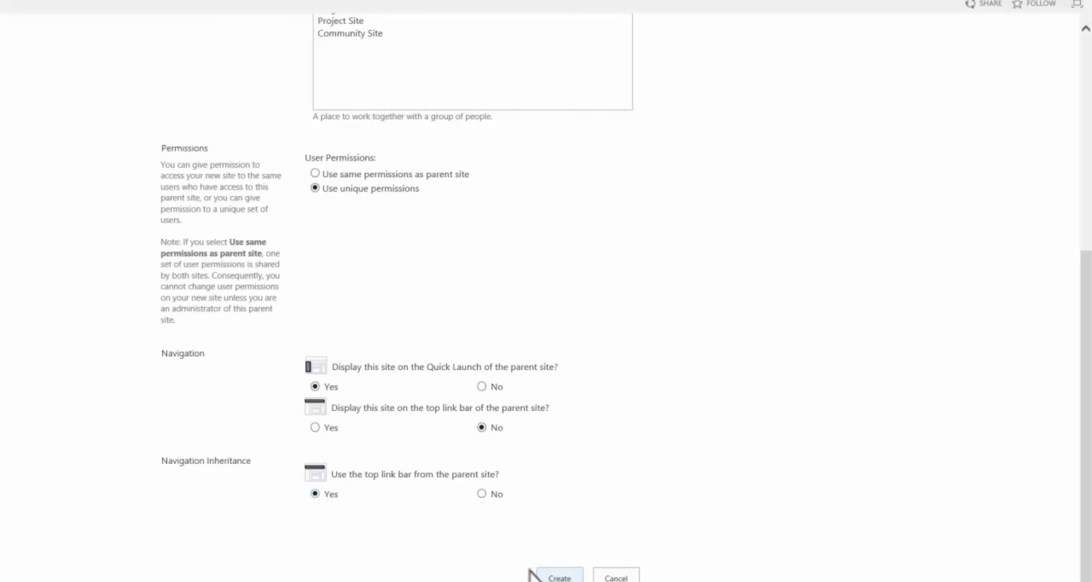
Create the HR customer subsite and add two colleagues to its Members group.
{"action": "left_click", "coordinate": [565, 578]}
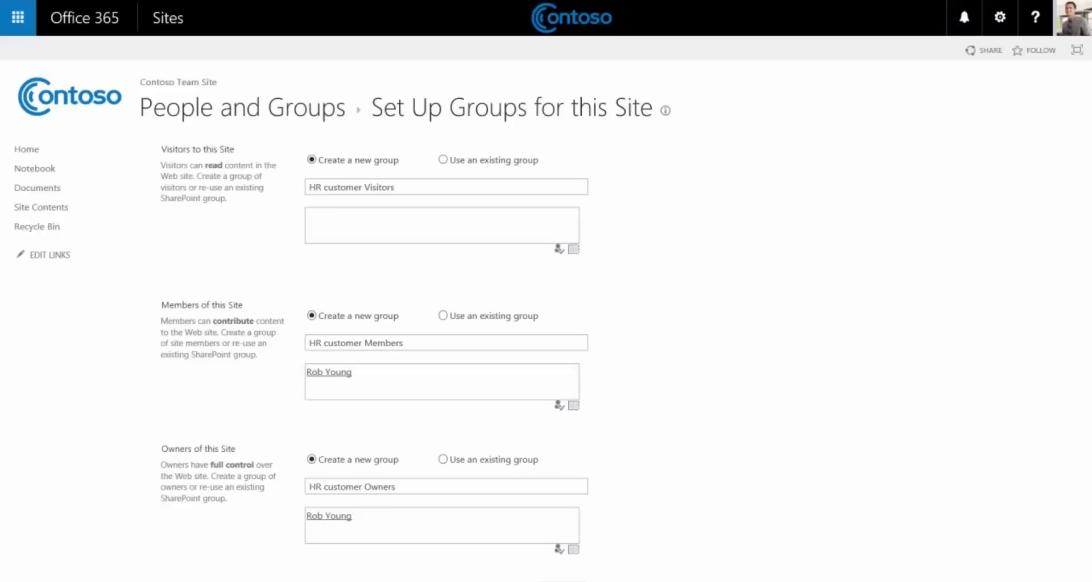
{"action": "type", "text": "; molly"}
{"action": "key", "text": "ctrl+k"}
{"action": "type", "text": "; jakob"}
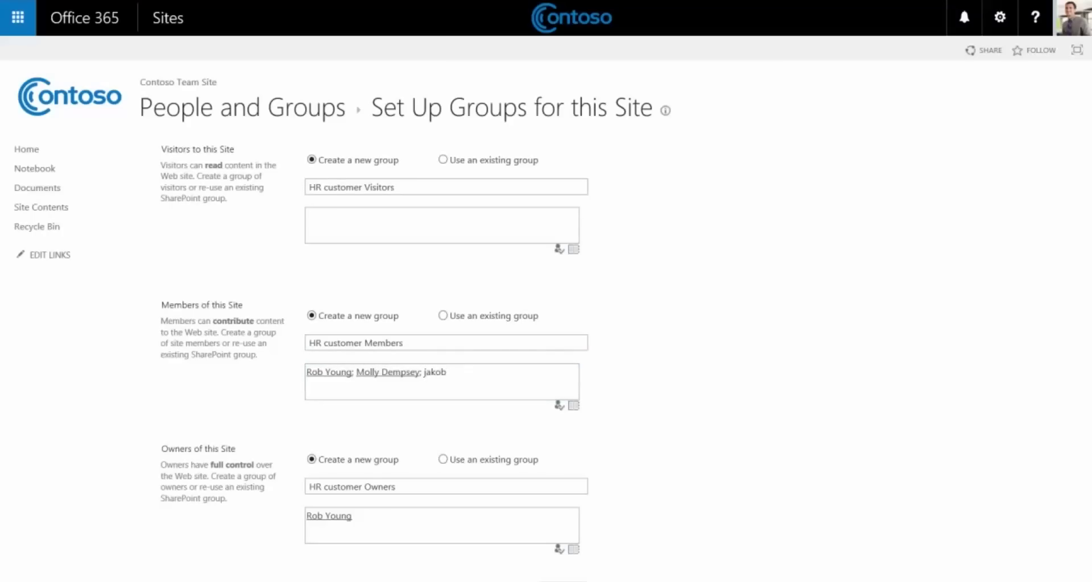
{"action": "key", "text": "ctrl+k"}
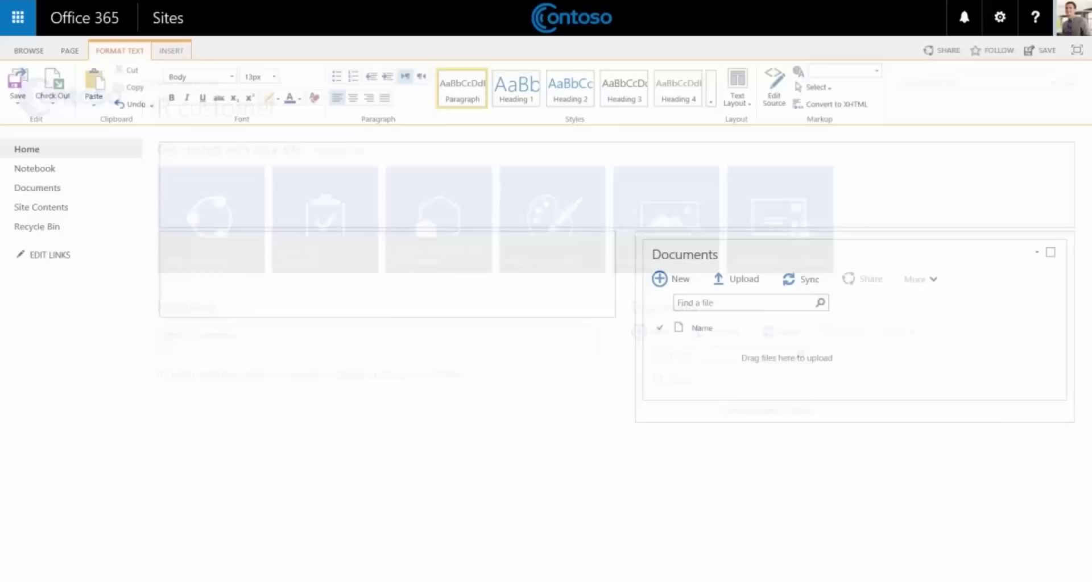
Move the Documents web part into the left zone and save the HR customer home page.
{"action": "left_click_drag", "start_coordinate": [685, 254], "coordinate": [209, 254]}
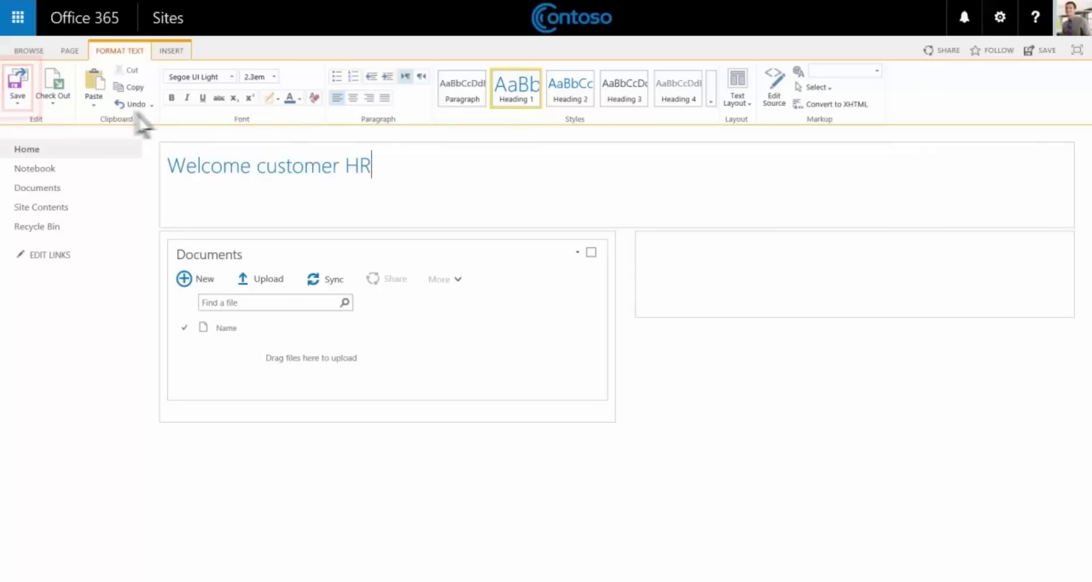
{"action": "left_click", "coordinate": [25, 98]}
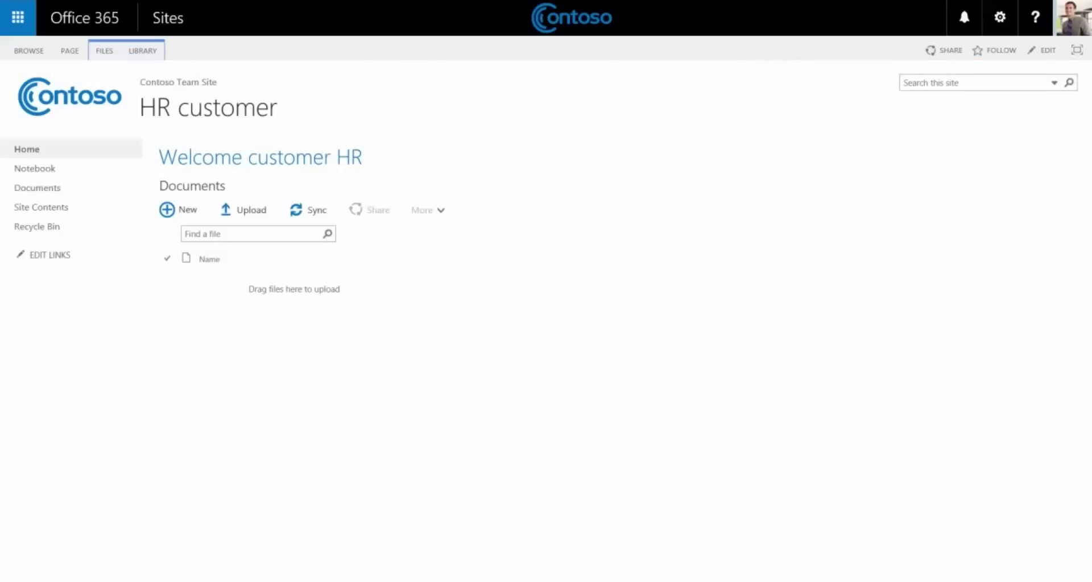
Share HR customer with an external guest's e-mail, message 'Please review these documents.', Members [Edit].
{"action": "left_click", "coordinate": [950, 54]}
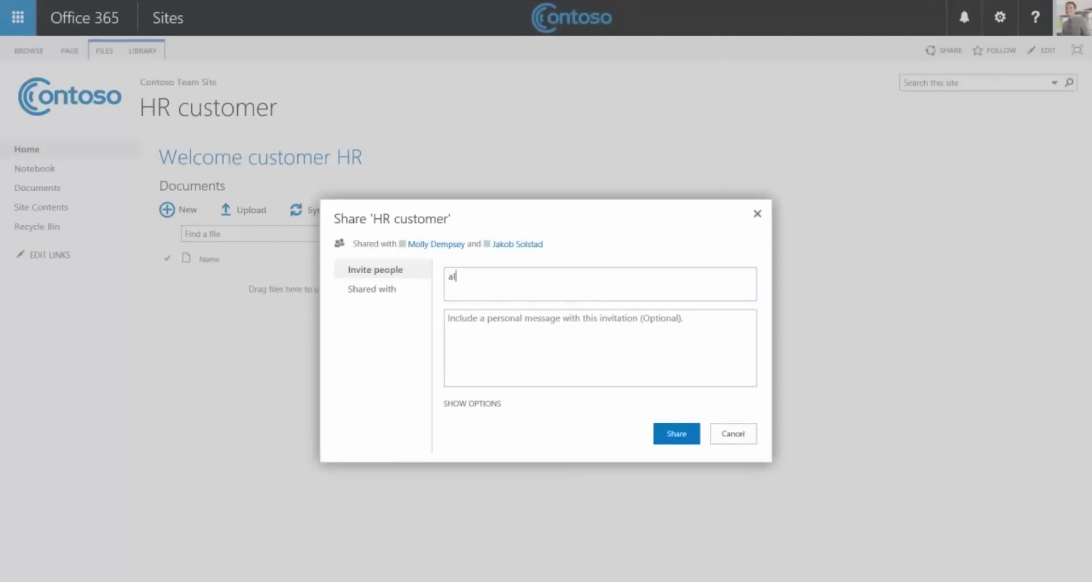
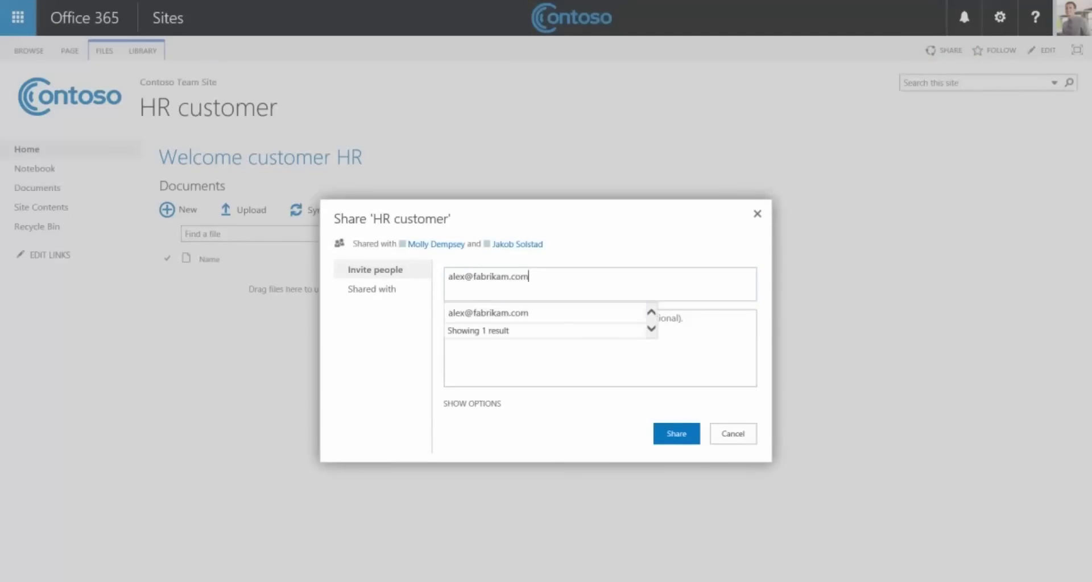
{"action": "key", "text": "Return"}
{"action": "left_click", "coordinate": [450, 325]}
{"action": "type", "text": "Please review these documents."}
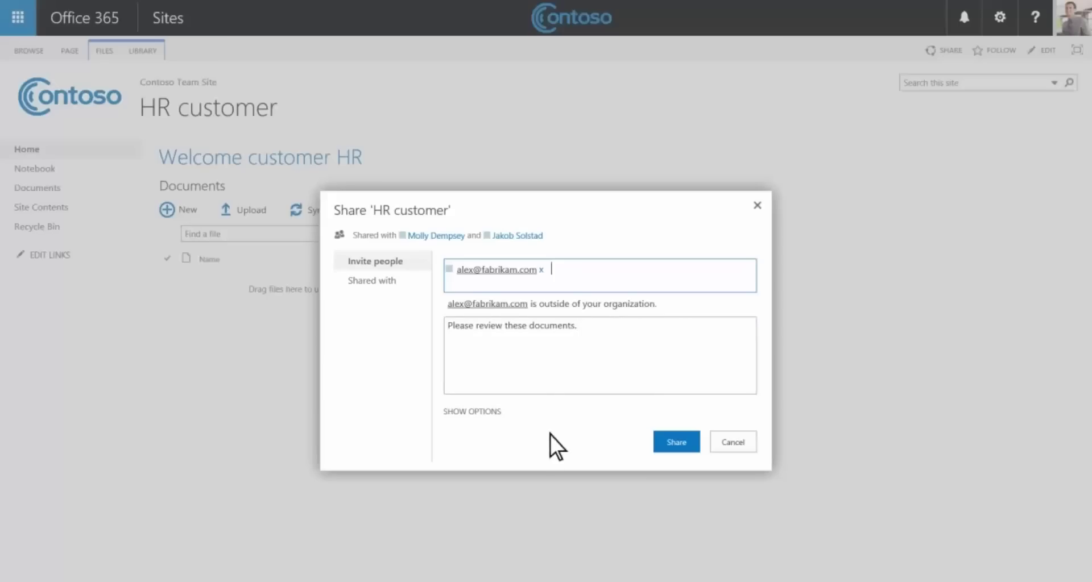
{"action": "left_click", "coordinate": [487, 412]}
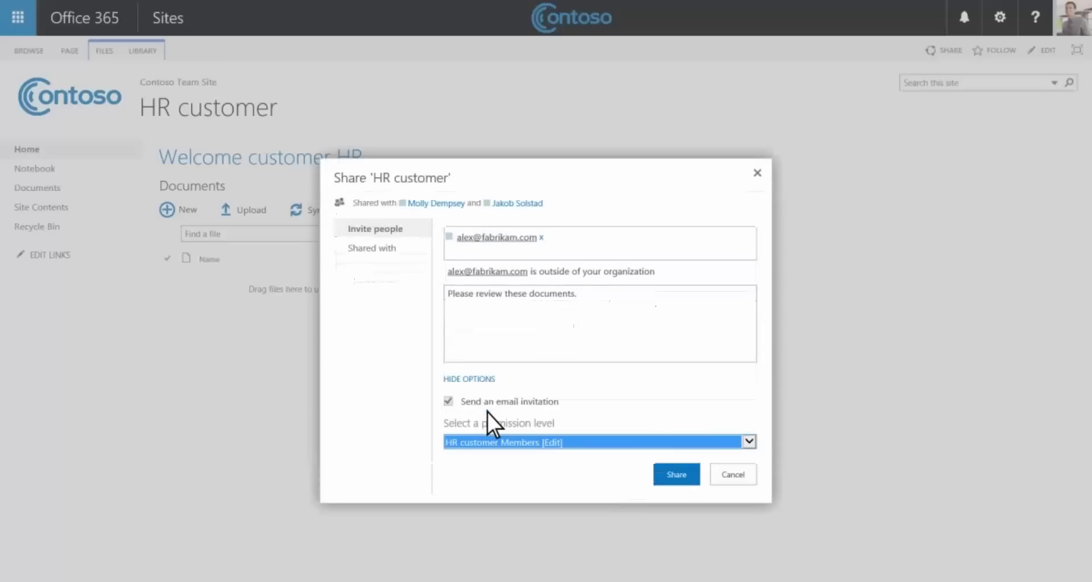
{"action": "left_click", "coordinate": [677, 478]}
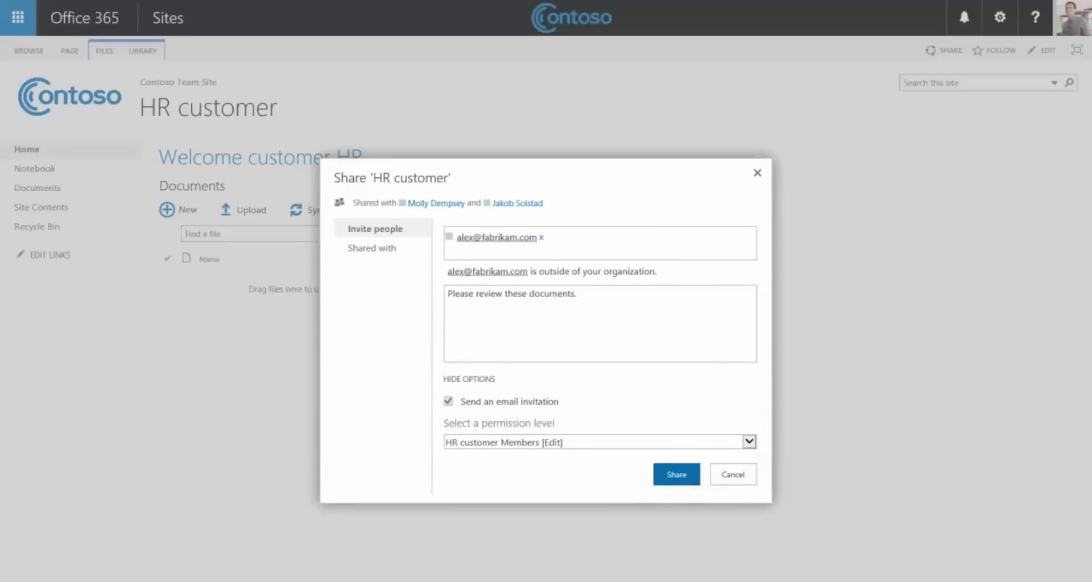